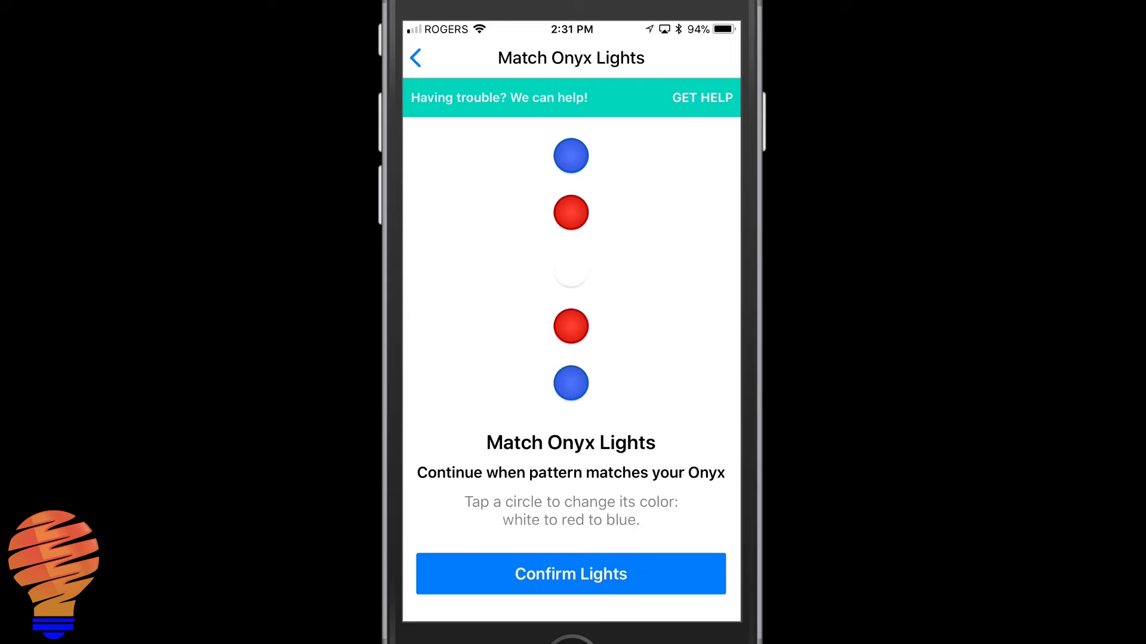
Step: Confirm that the displayed light pattern matches the Onyx walkie-talkie's lights
click(570, 574)
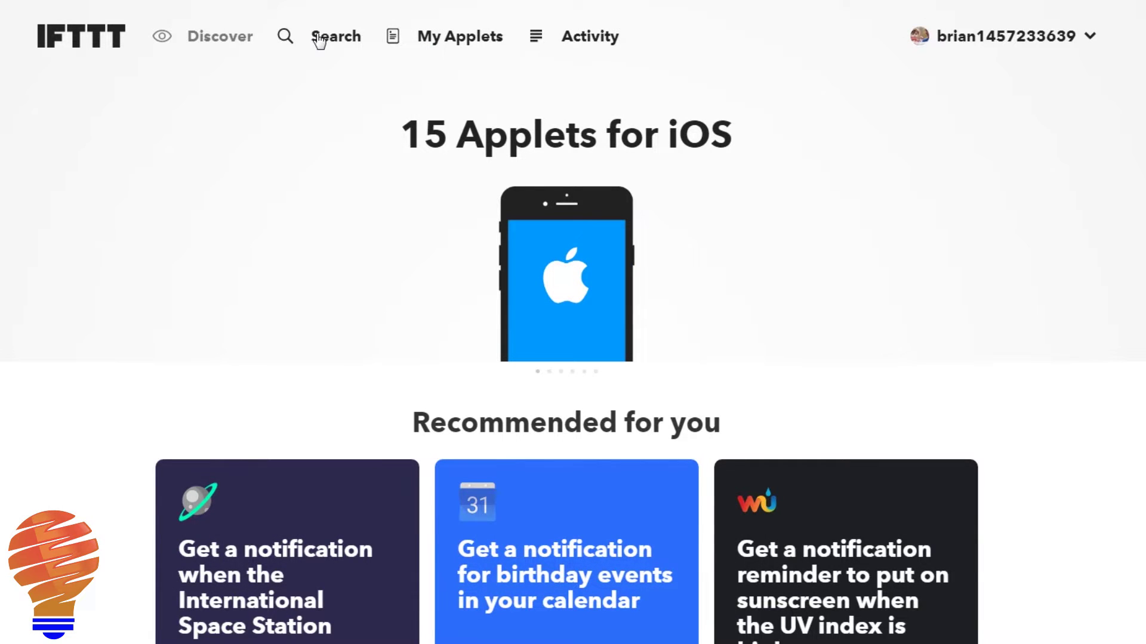
Step: Search IFTTT for 'onyx', open the Orion service, and choose Connect
click(320, 38)
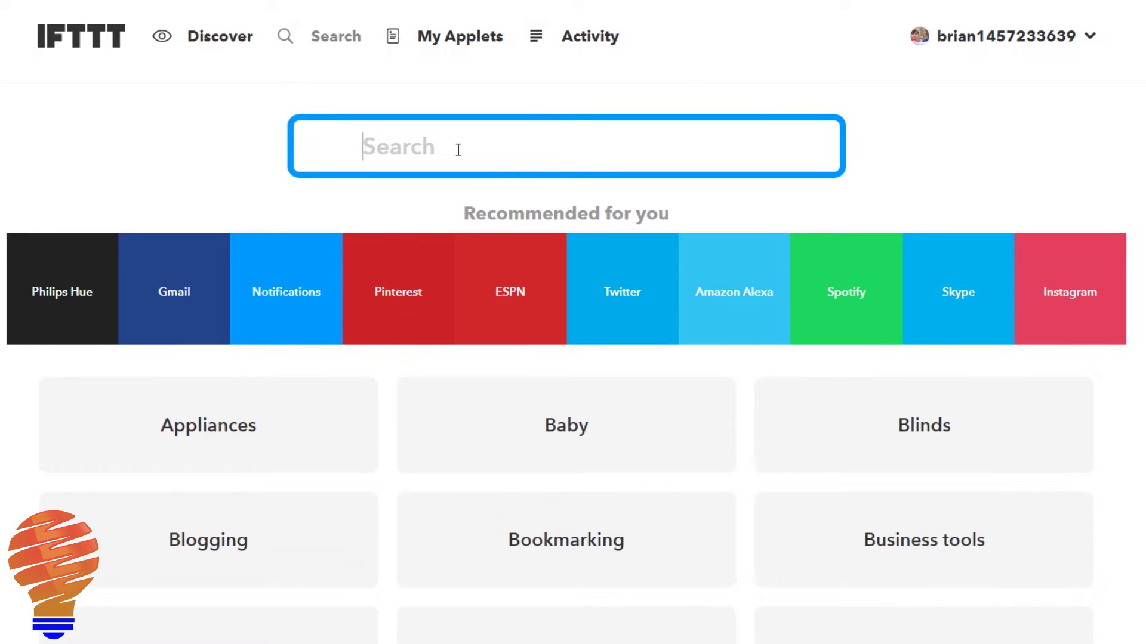
text(onyx)
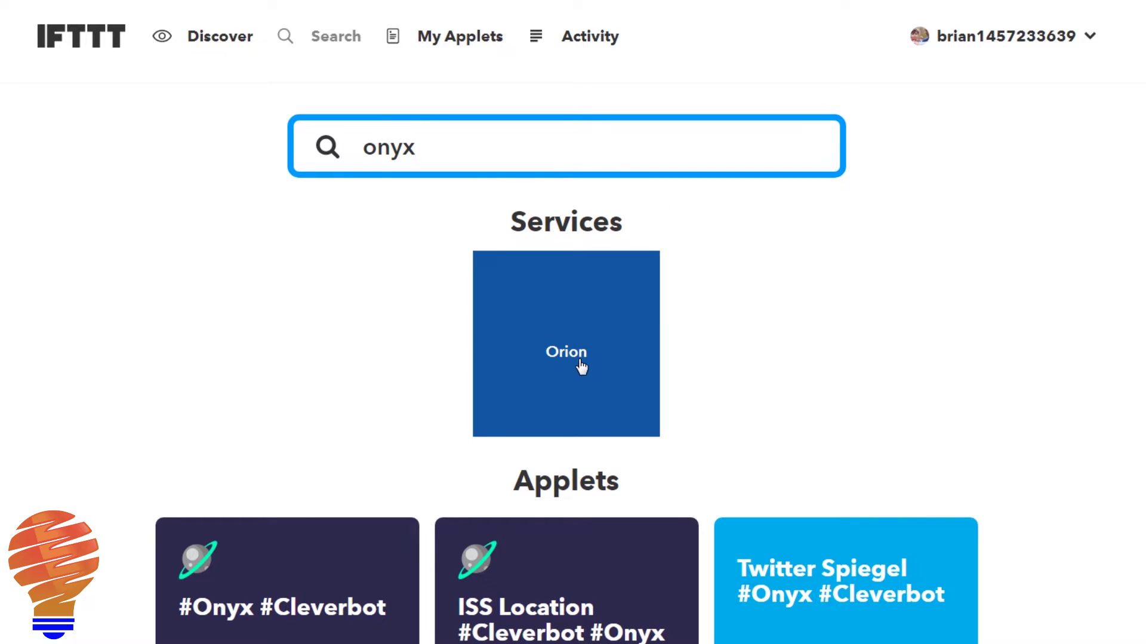
click(614, 357)
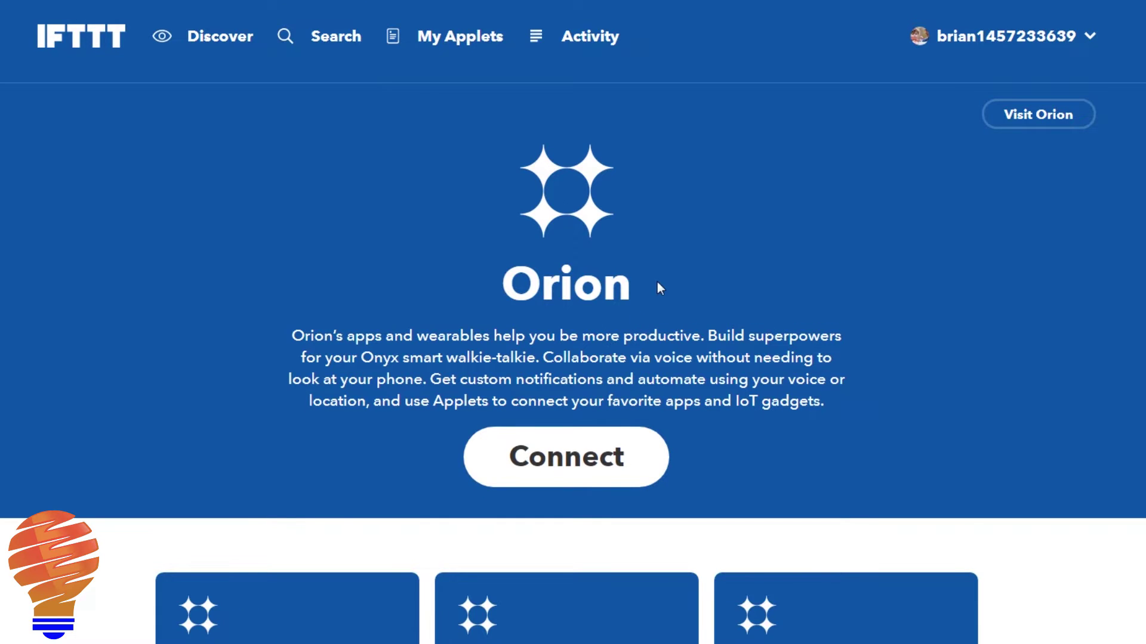
scroll(658, 286, down, 4)
click(564, 214)
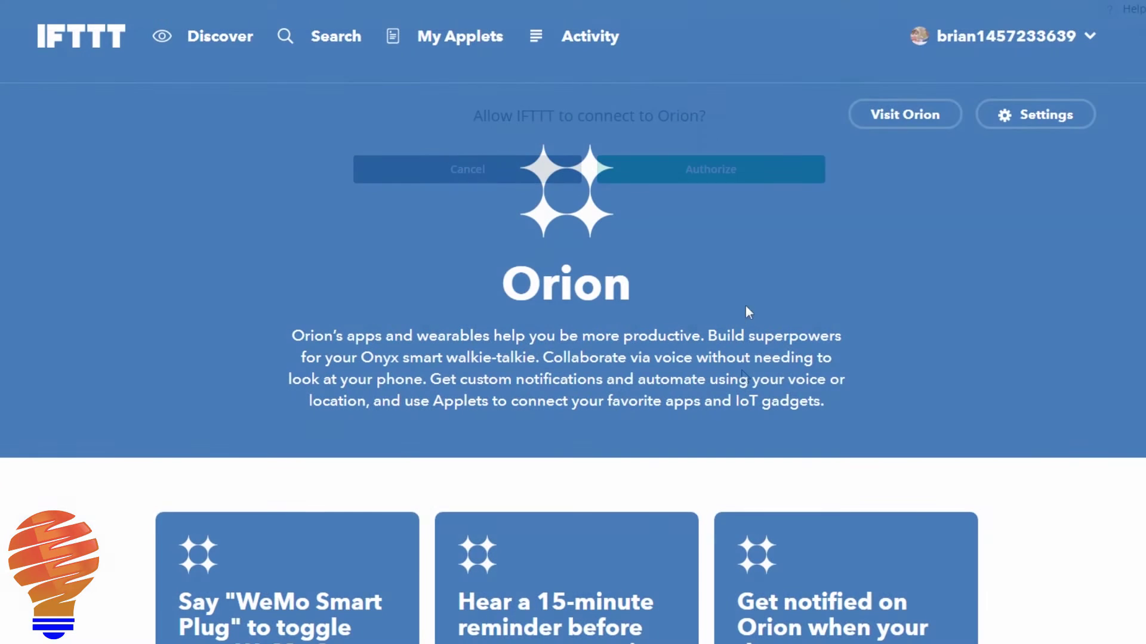
Step: Scroll through Orion's applets to the Triggers and Actions section and highlight the trigger fields
scroll(746, 268, down, 4)
scroll(753, 315, down, 3)
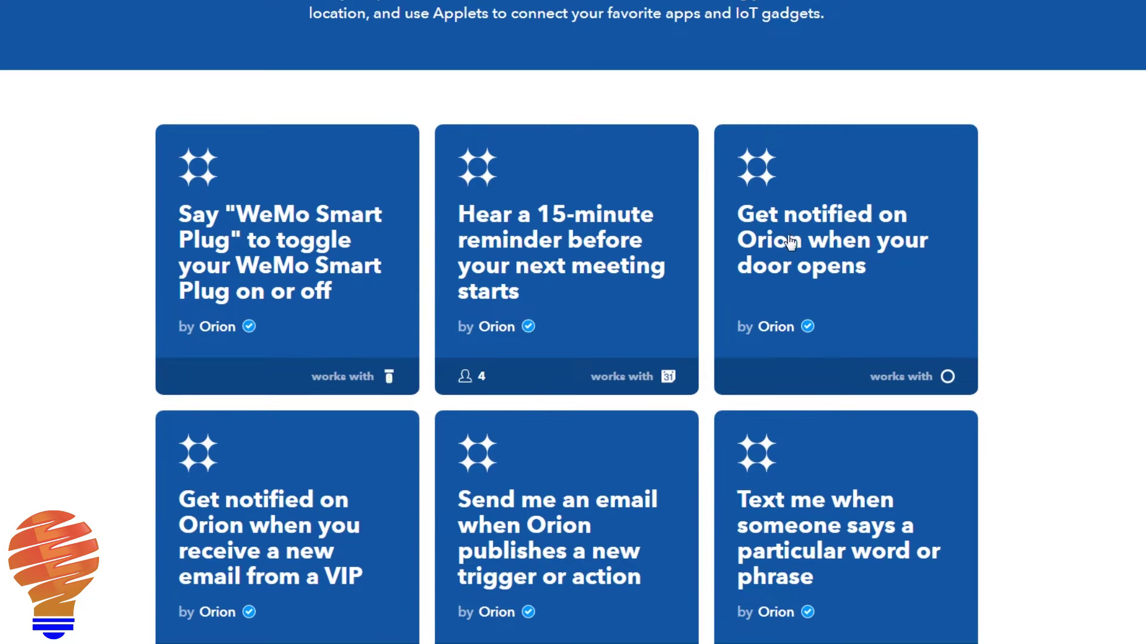
scroll(792, 242, down, 3)
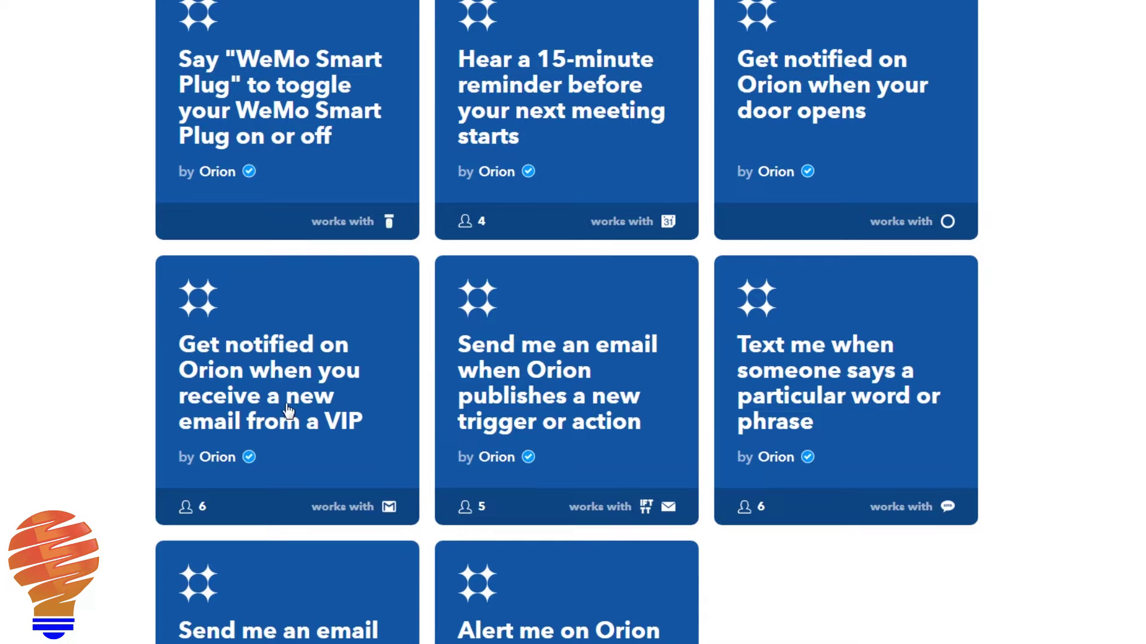
scroll(1055, 246, down, 5)
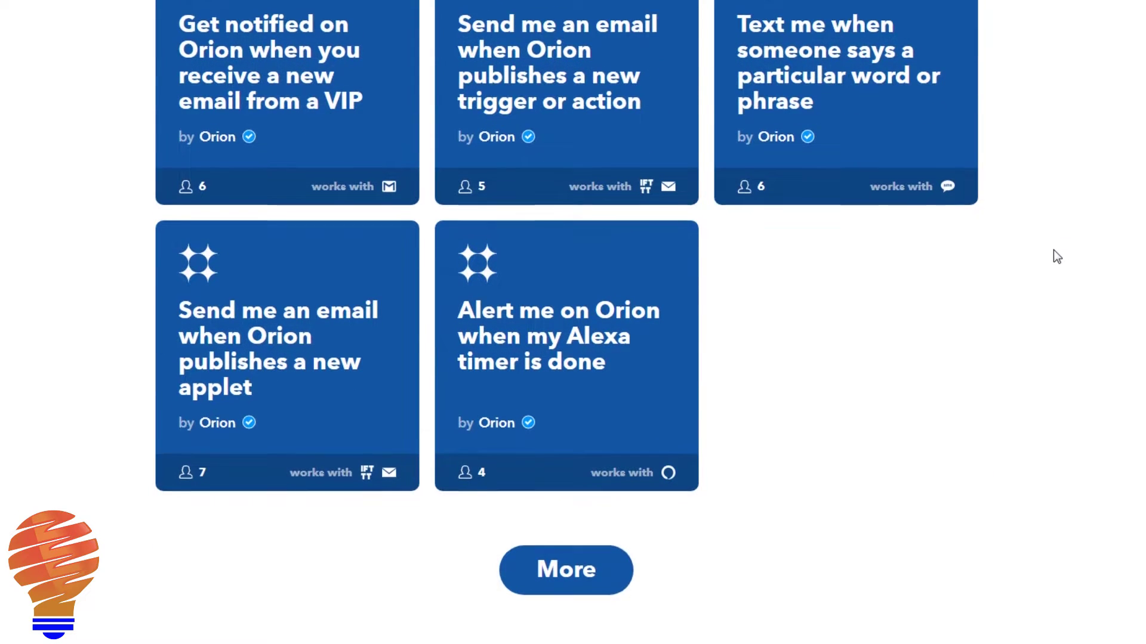
scroll(1054, 250, down, 3)
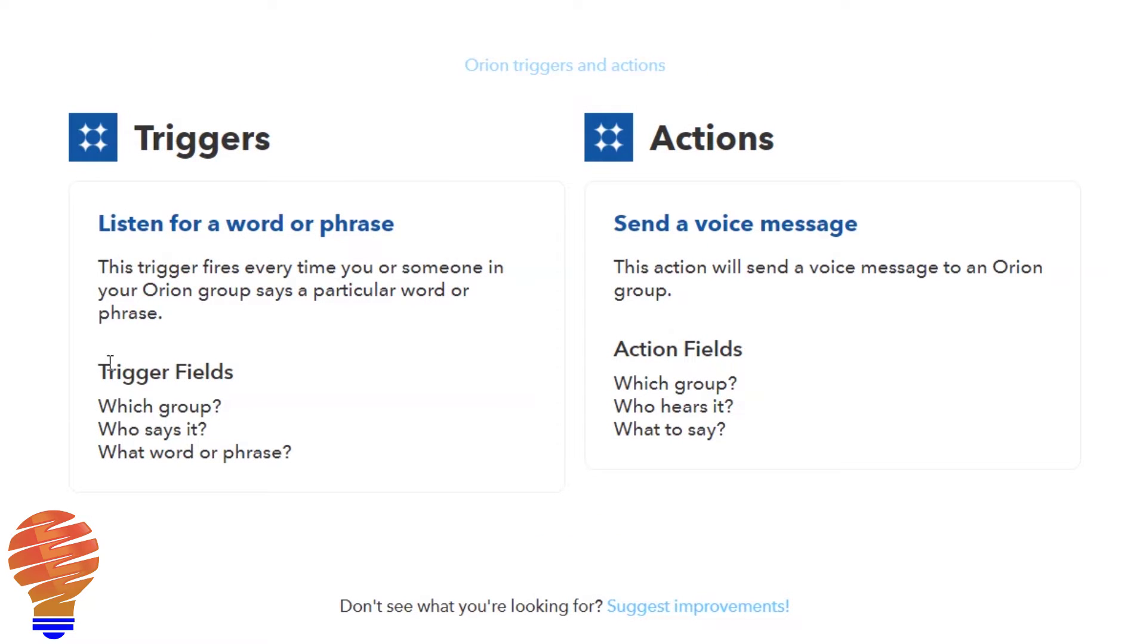
drag(98, 369, 306, 458)
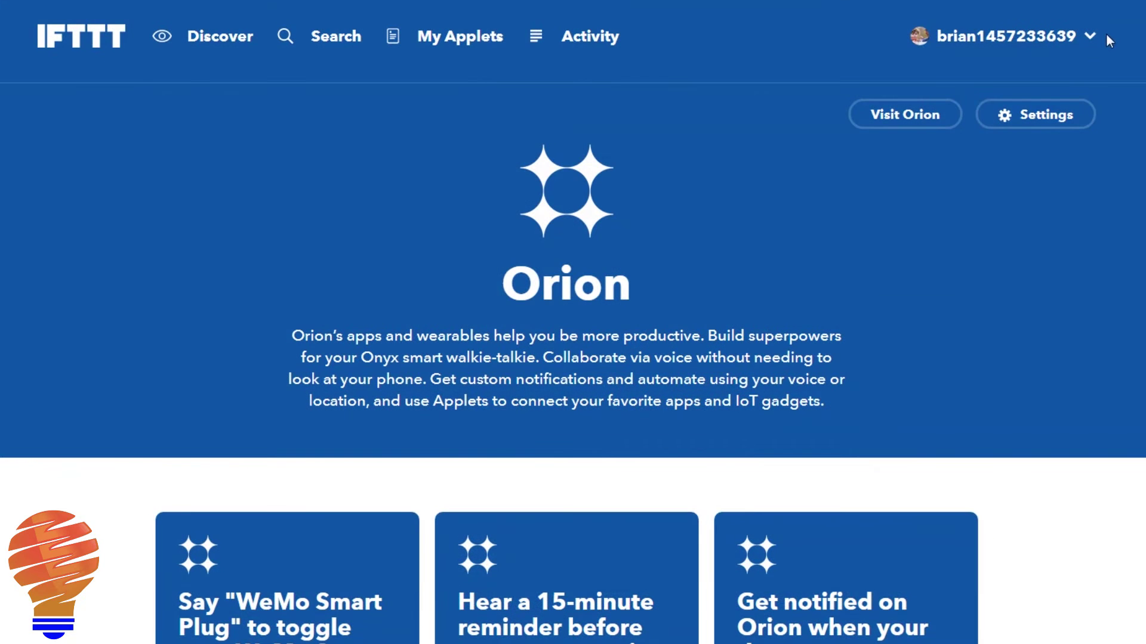
Step: Start a new applet using Orion's 'Listen for a word or phrase' trigger
click(1091, 39)
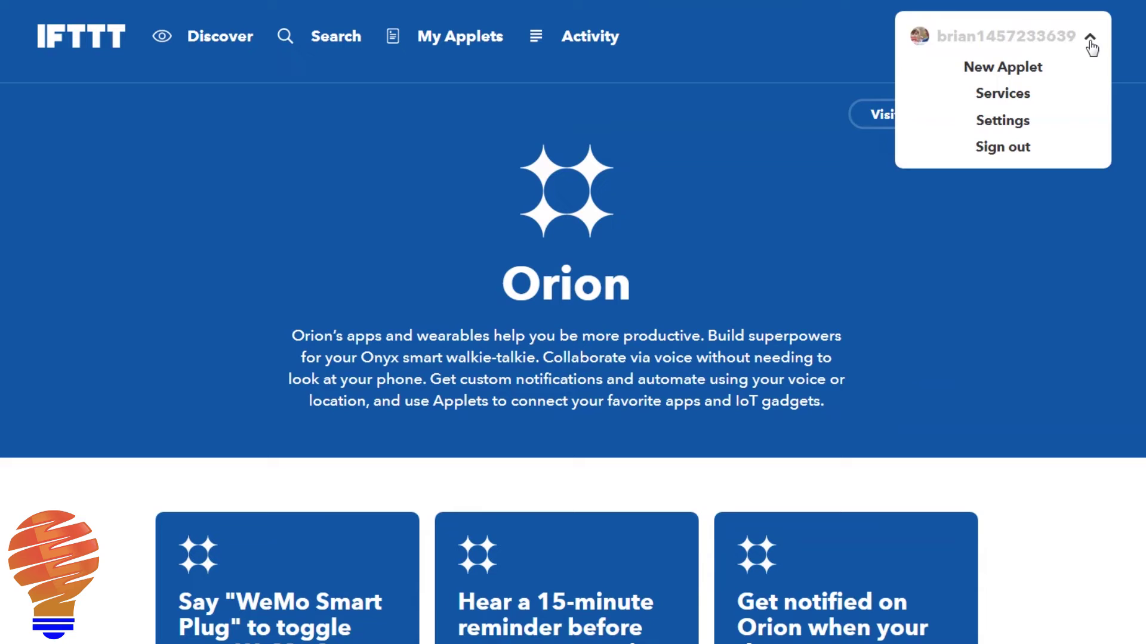
click(1036, 71)
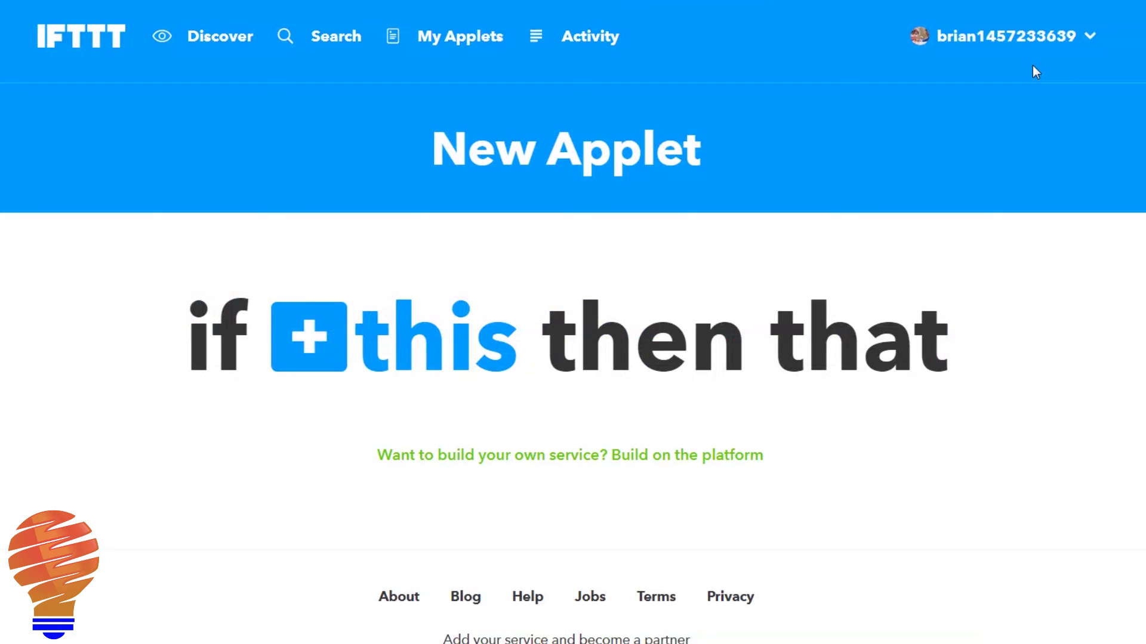
click(287, 349)
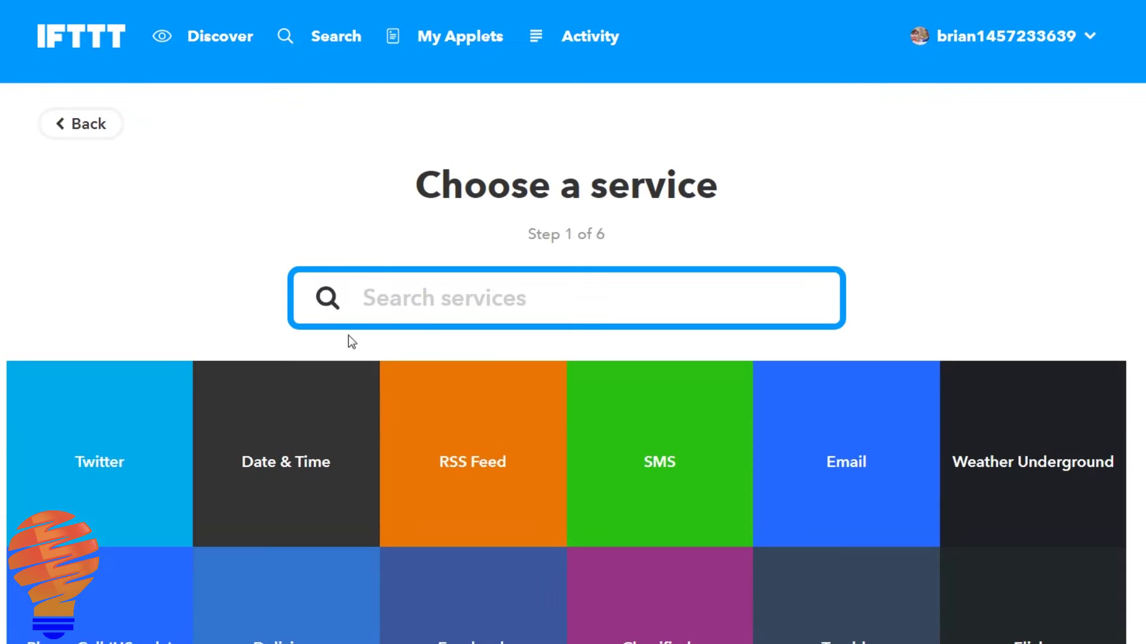
text(orion)
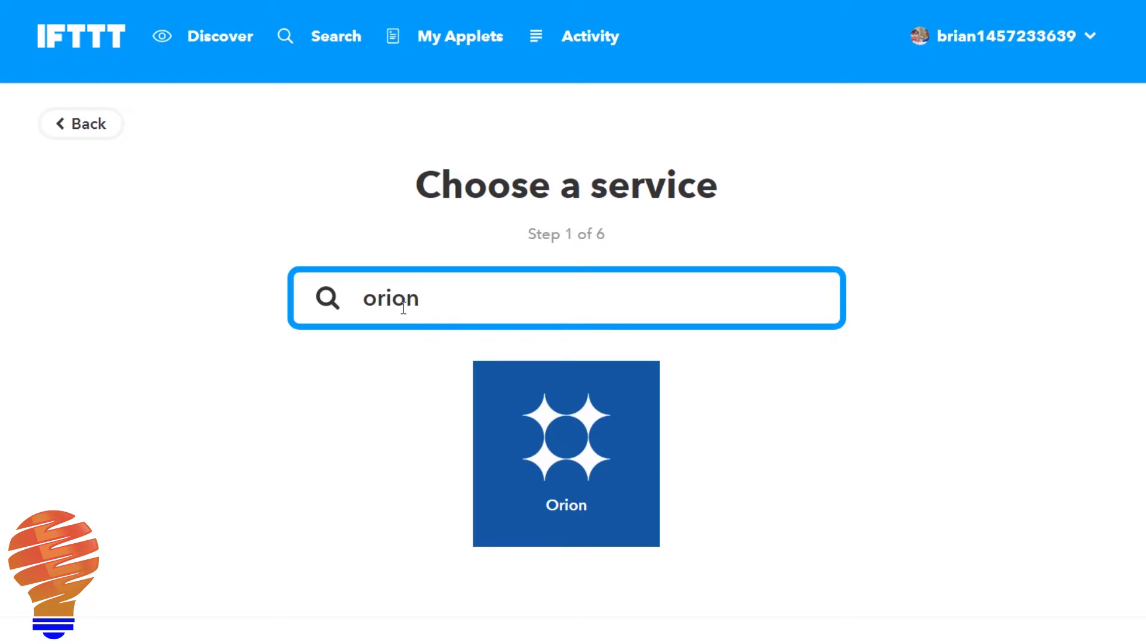
click(541, 477)
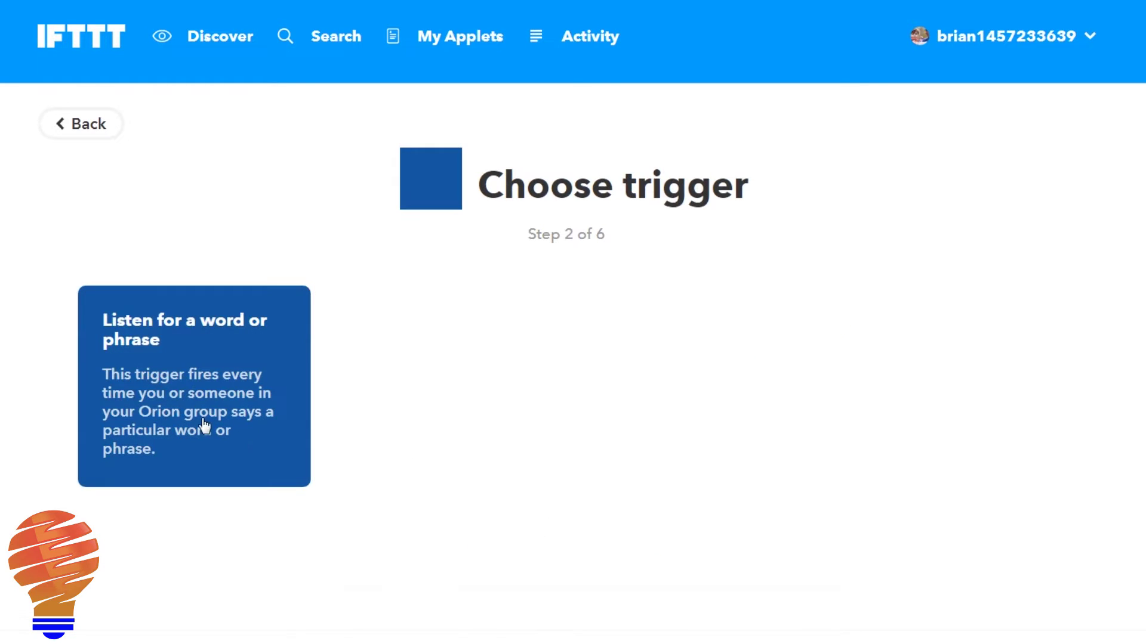
click(200, 323)
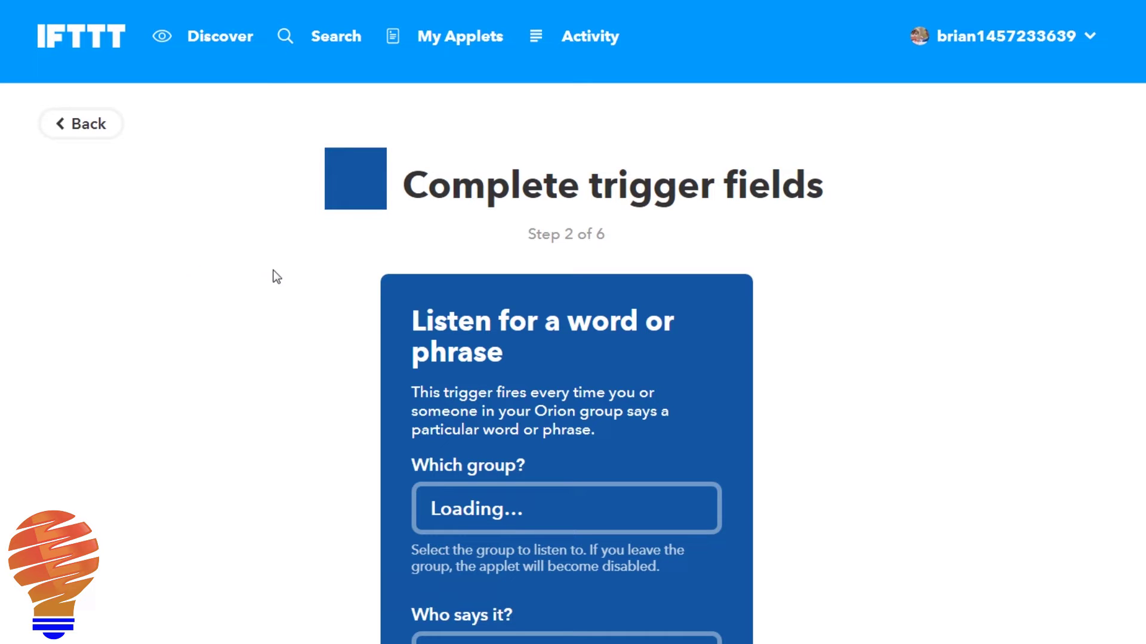
Step: Set the trigger to group Family, anyone, phrase 'basement lamp on', and create it
scroll(391, 300, down, 3)
click(500, 361)
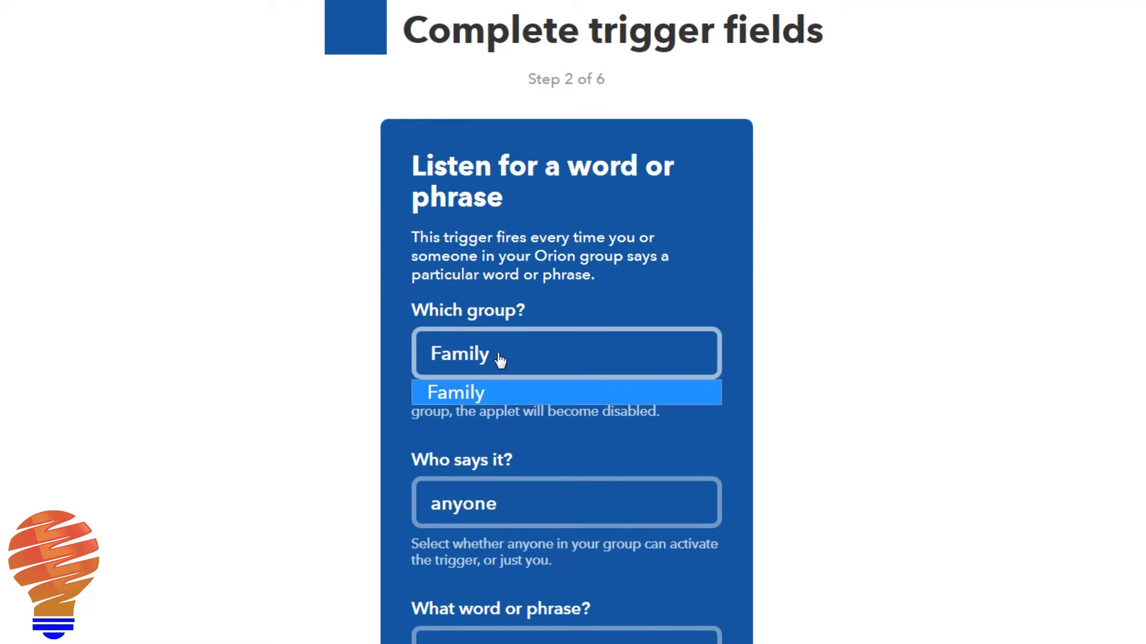
click(500, 361)
click(514, 512)
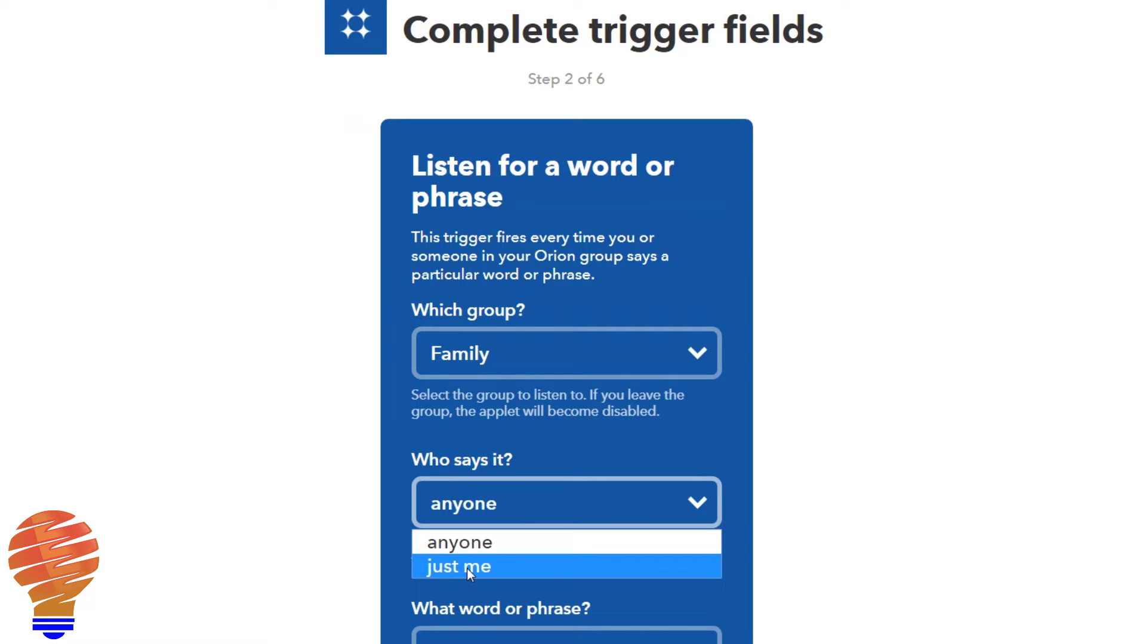
click(466, 543)
scroll(495, 424, down, 4)
click(500, 411)
text(basement lamp )
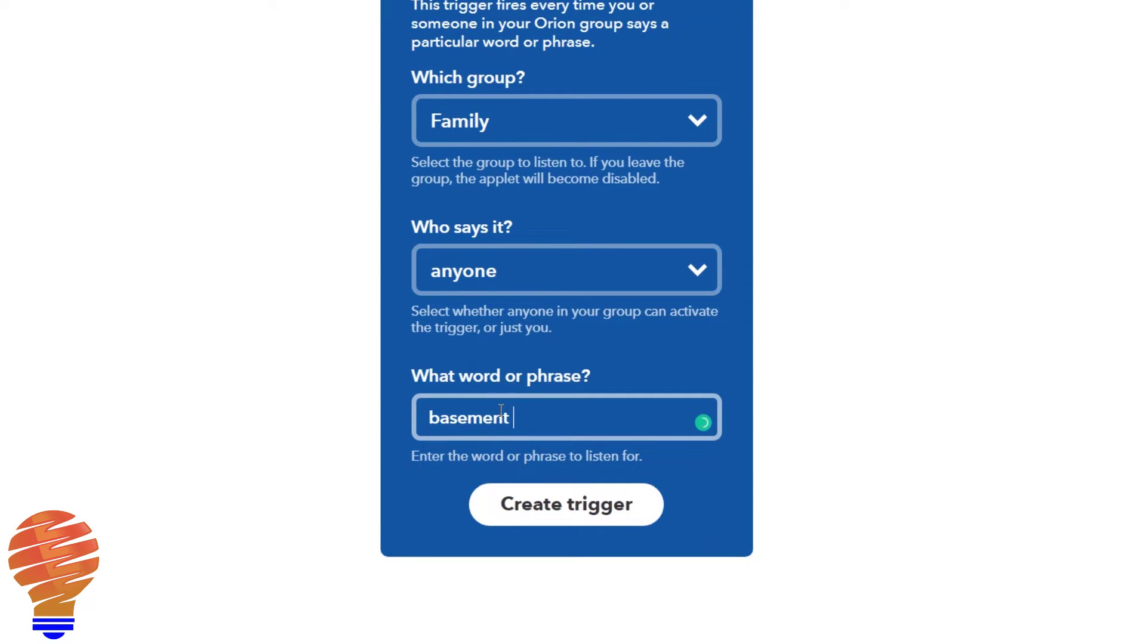
text(on)
click(541, 510)
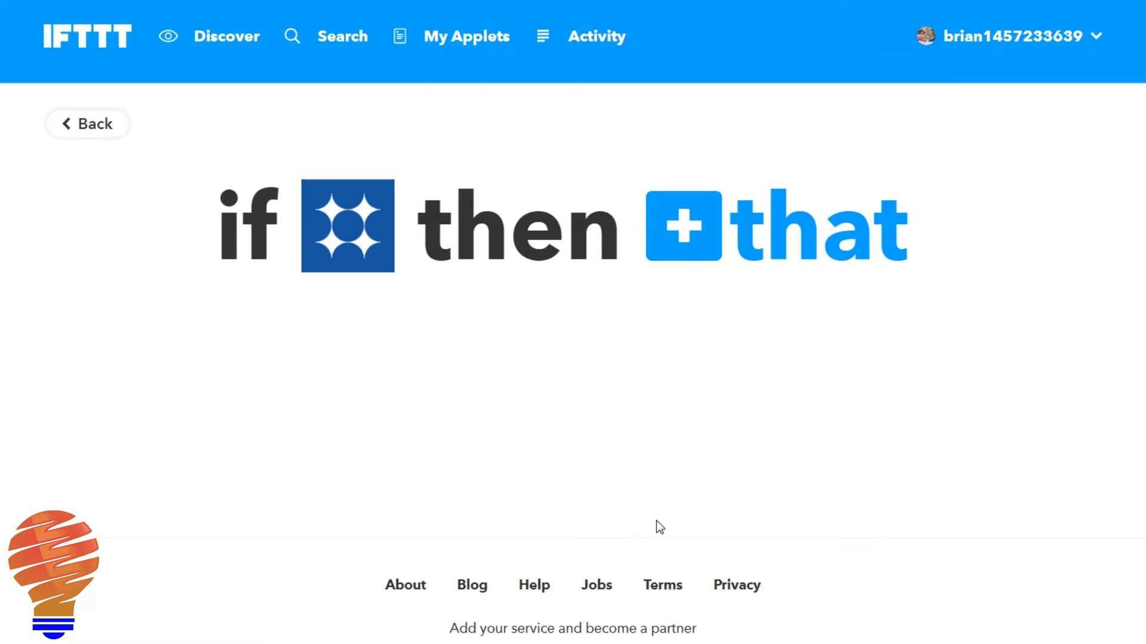
Step: Add a Philips Hue action turning on Basement Lamp, finish the applet, and begin another
click(705, 230)
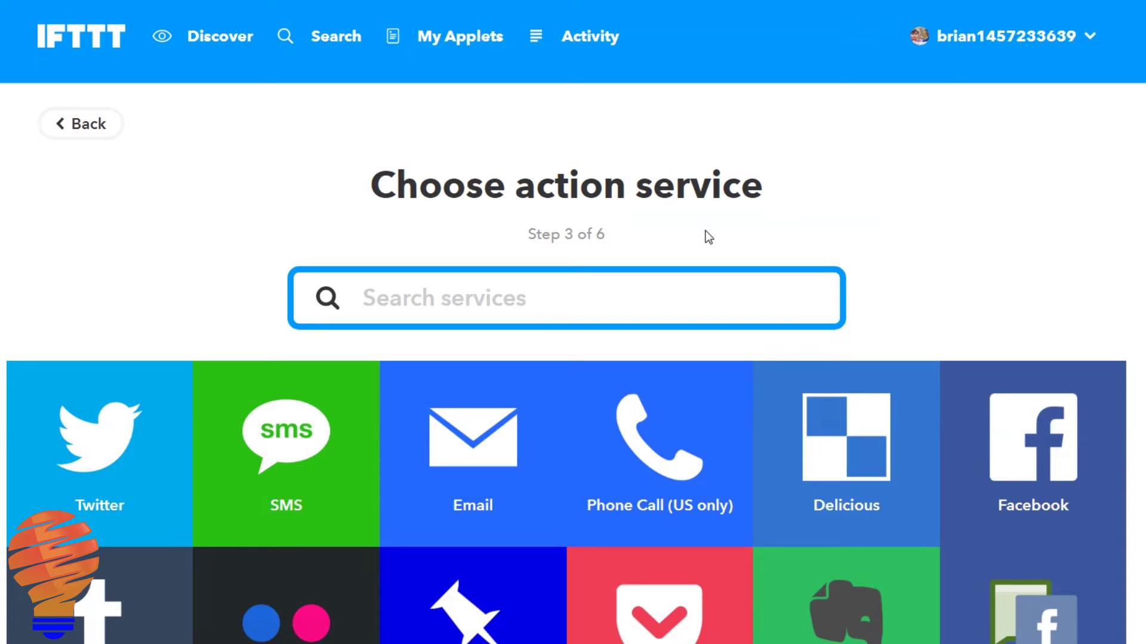
text(hue)
click(572, 467)
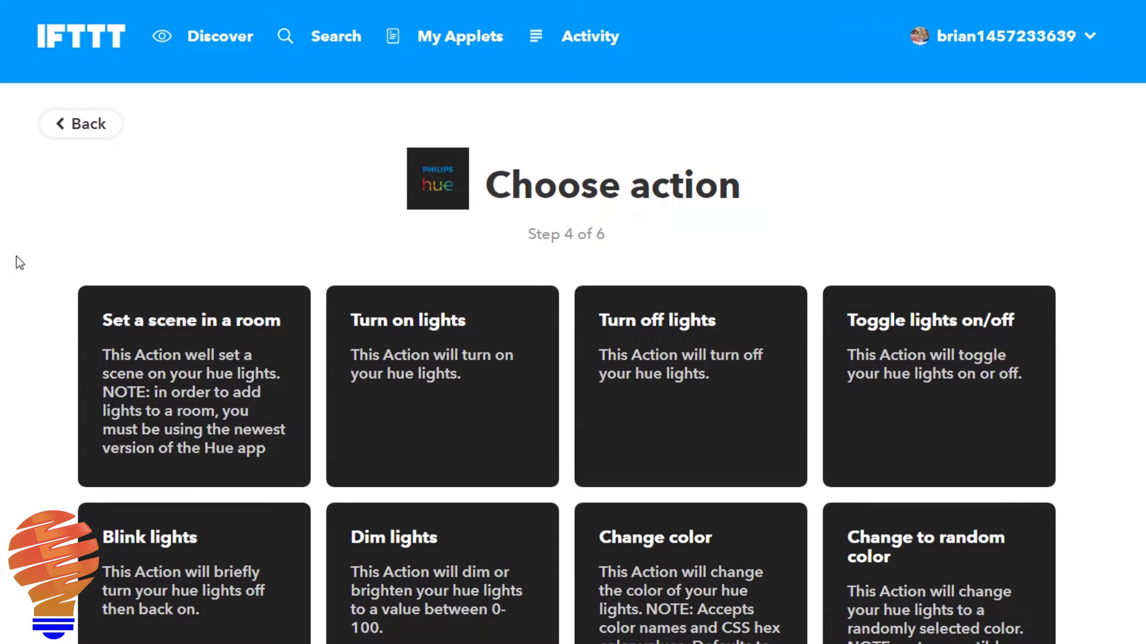
scroll(11, 265, down, 1)
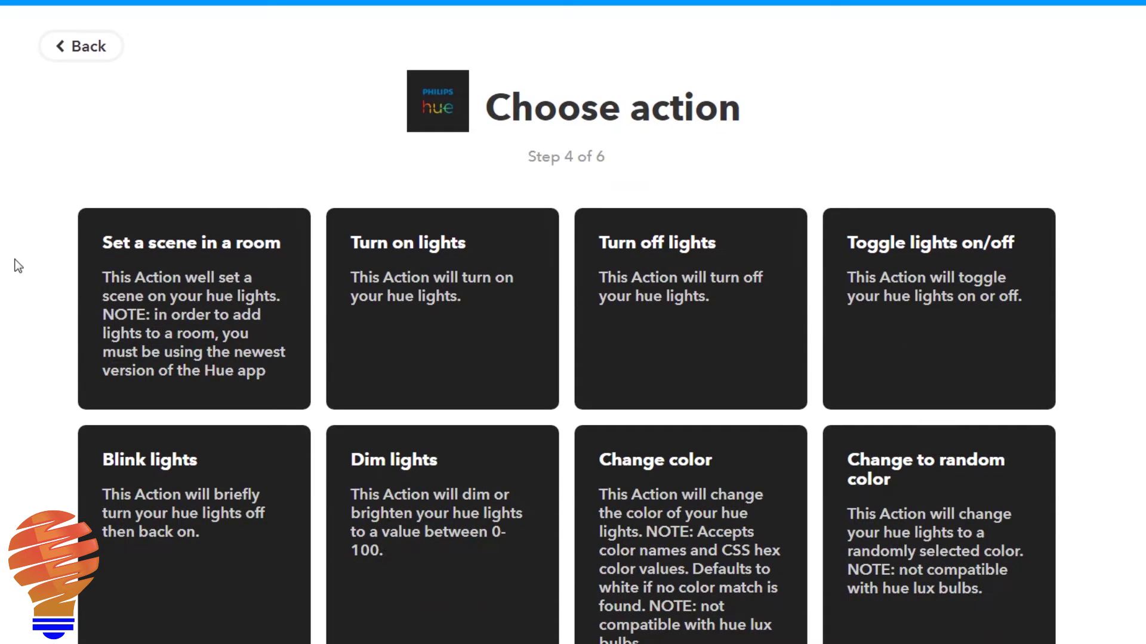
scroll(890, 250, down, 3)
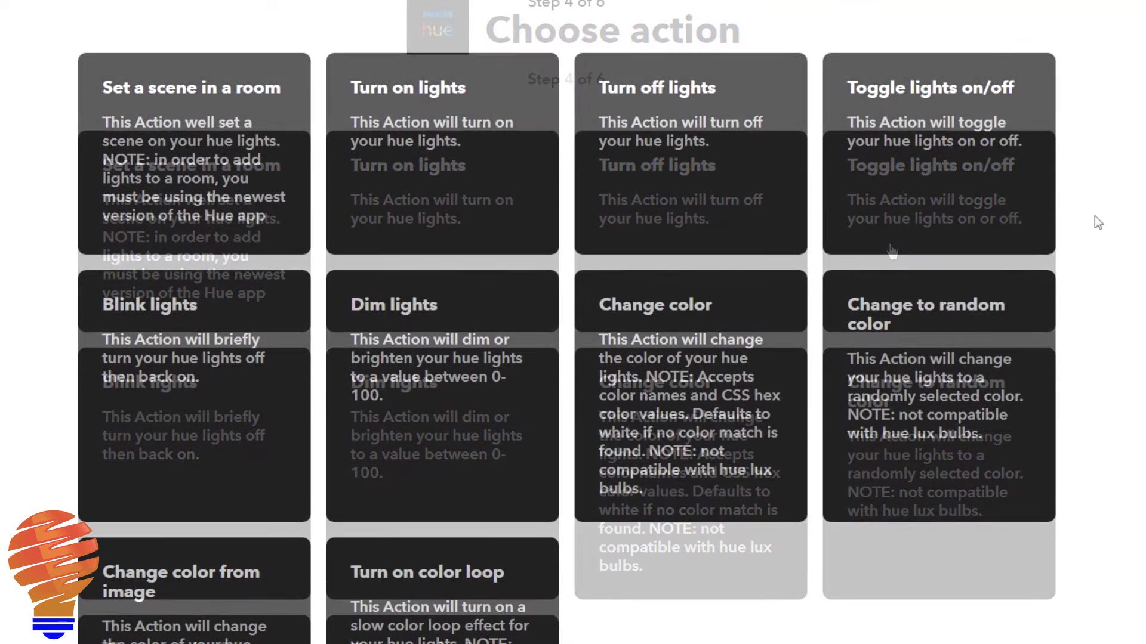
click(398, 137)
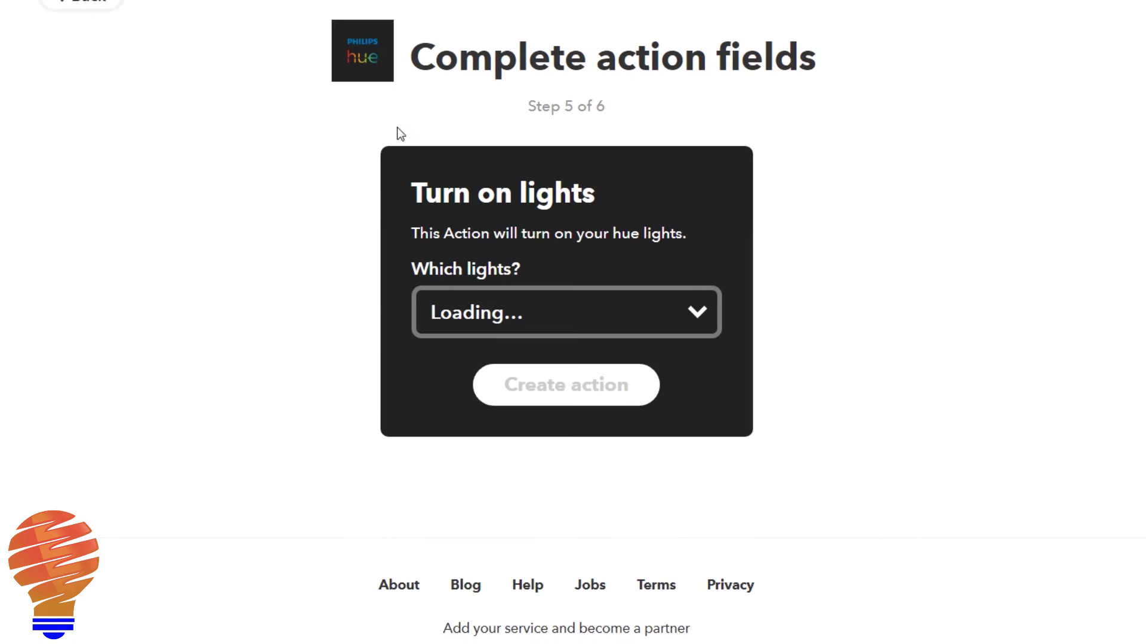
click(699, 316)
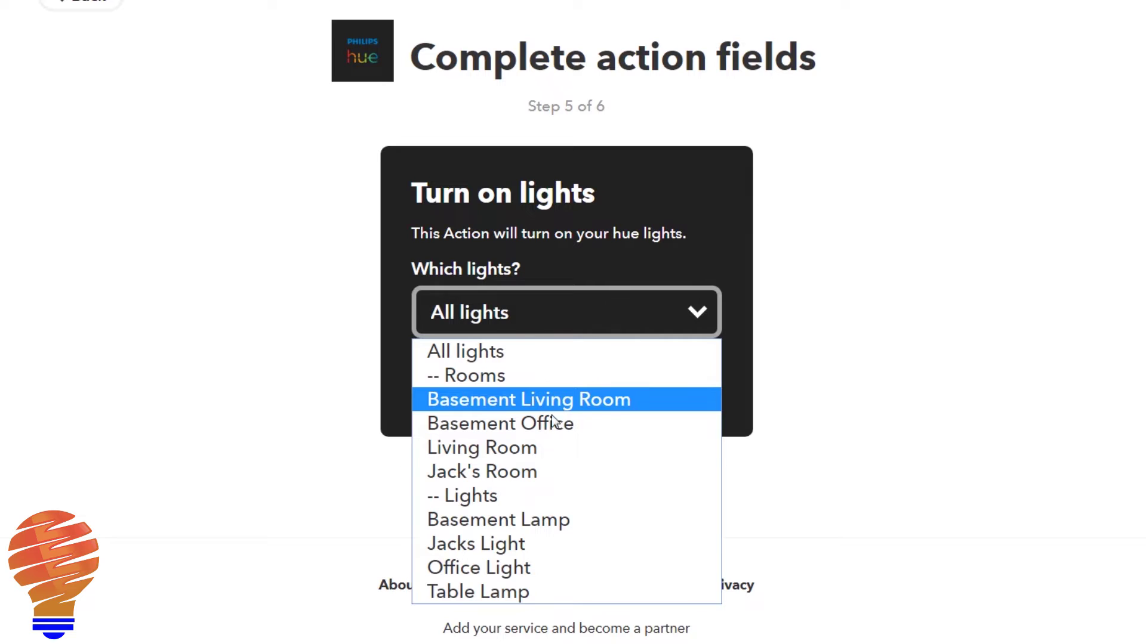
click(515, 520)
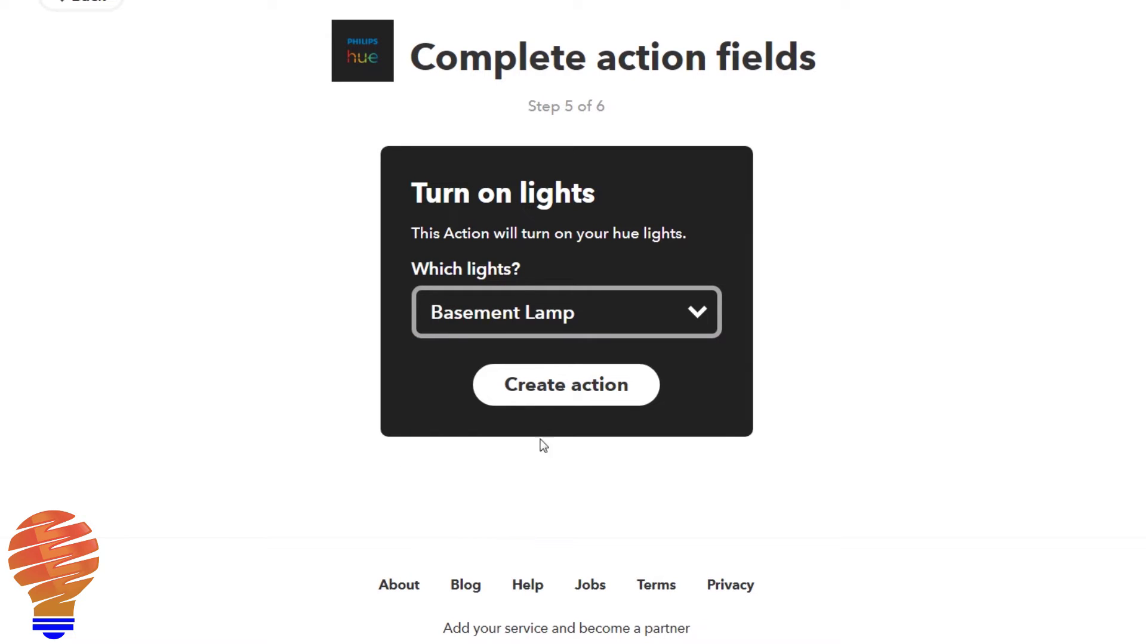
click(553, 394)
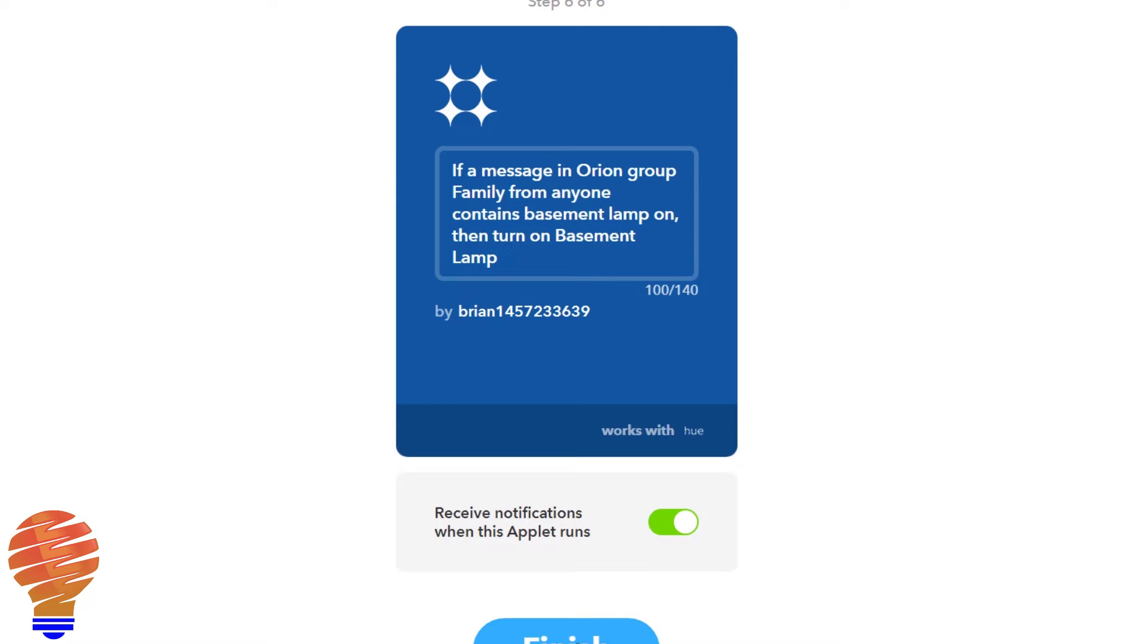
click(575, 639)
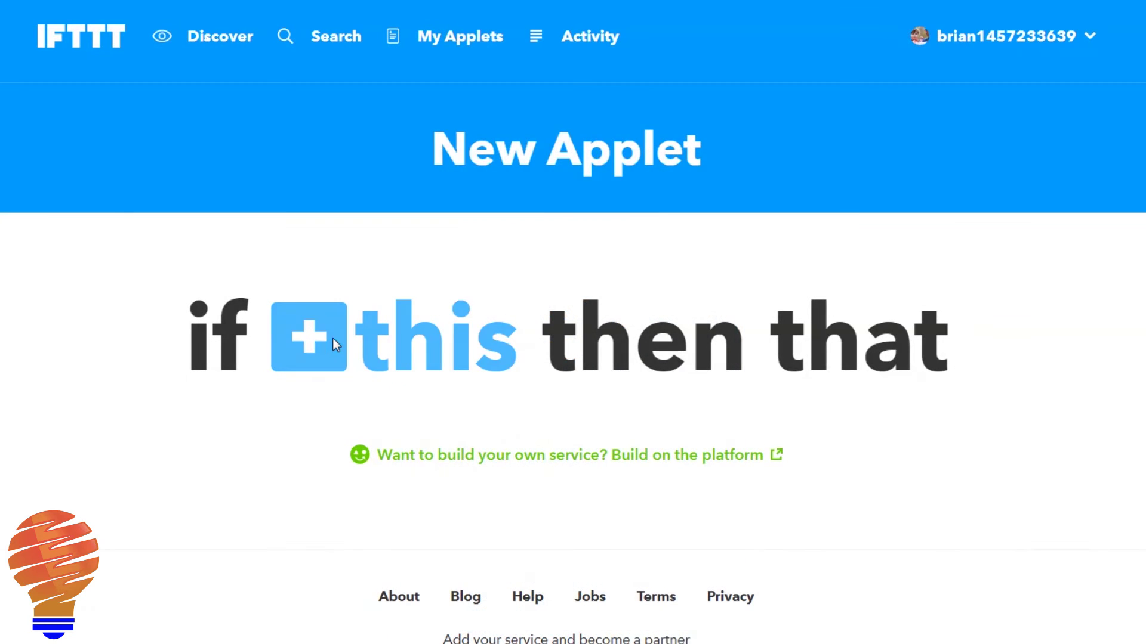
click(324, 339)
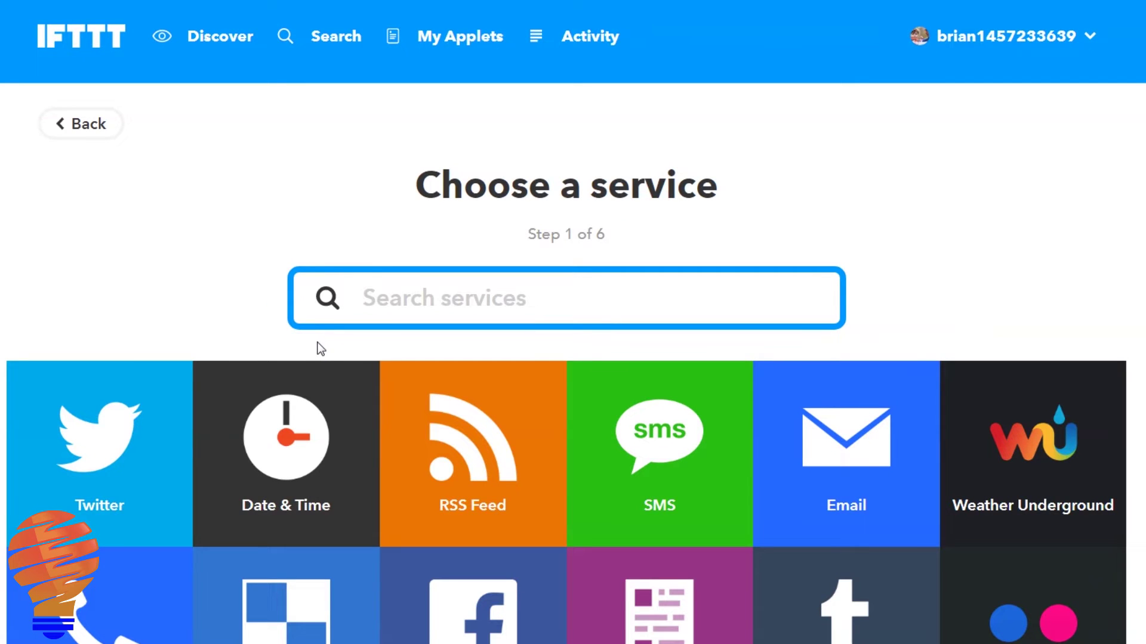
Step: Set an Orion trigger for the phrase 'trigger workflow', then search 'string' for the action service
text(orion)
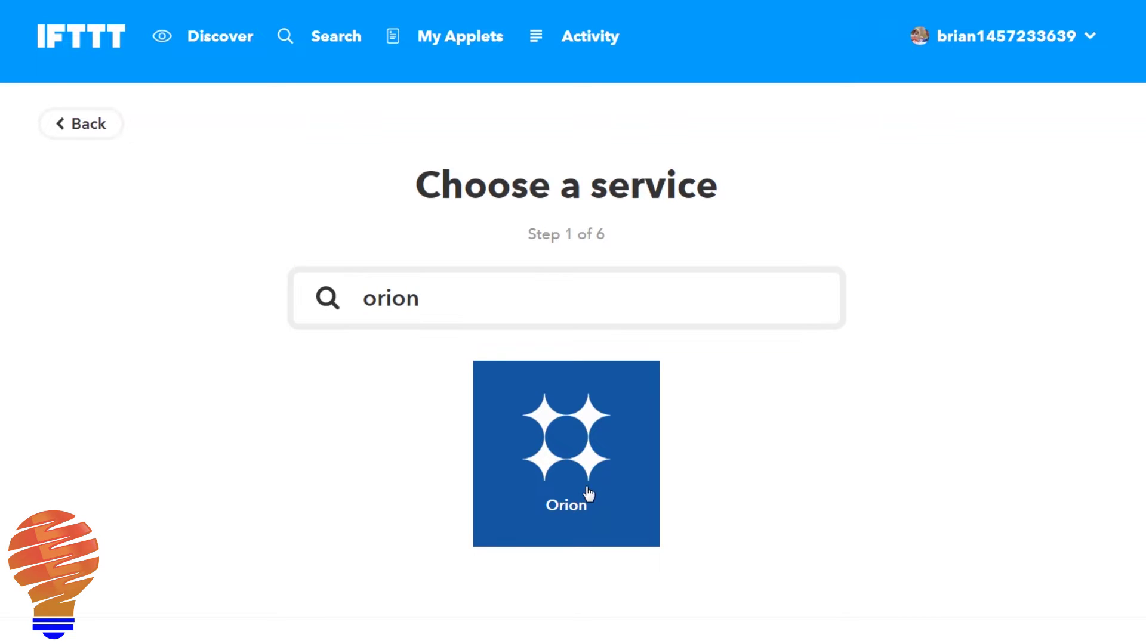
click(584, 490)
click(111, 343)
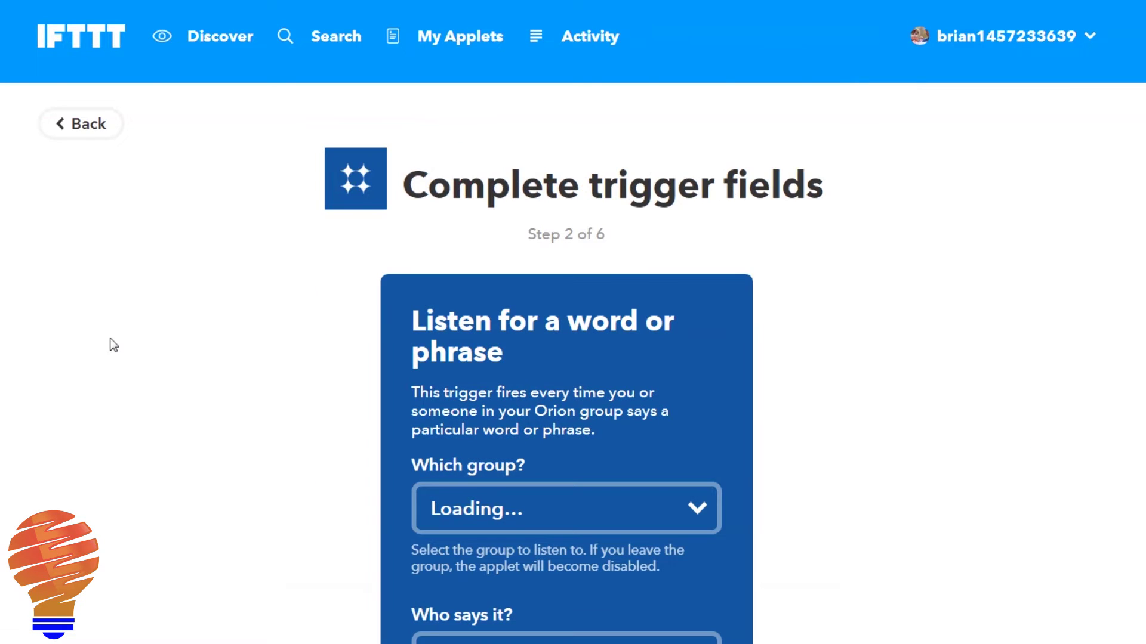
scroll(242, 284, down, 5)
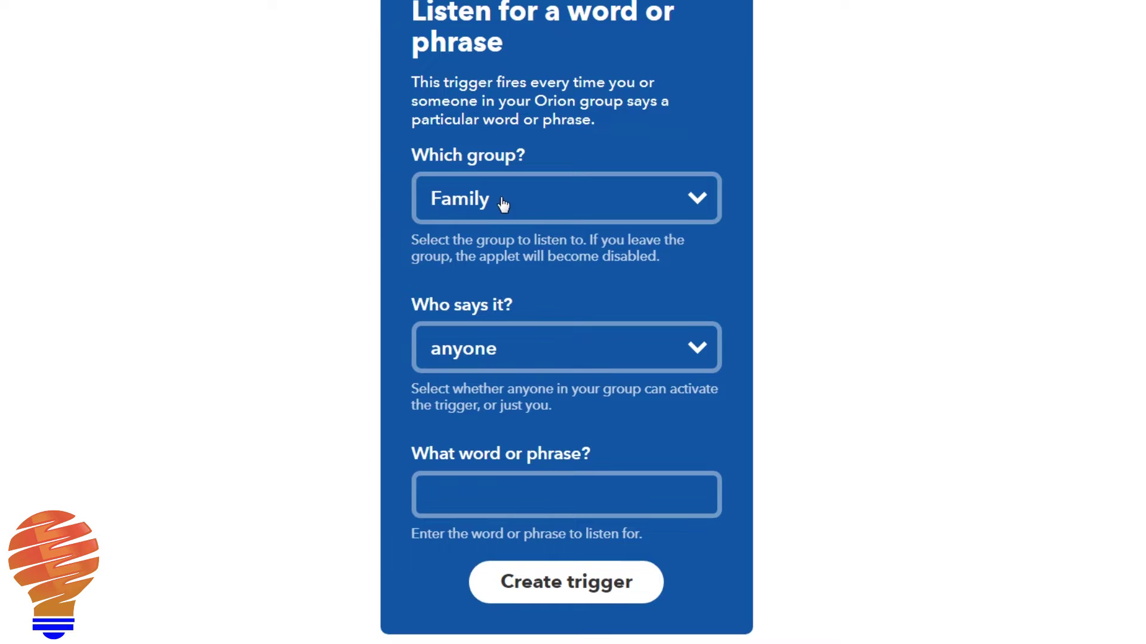
click(504, 500)
text(trigger w)
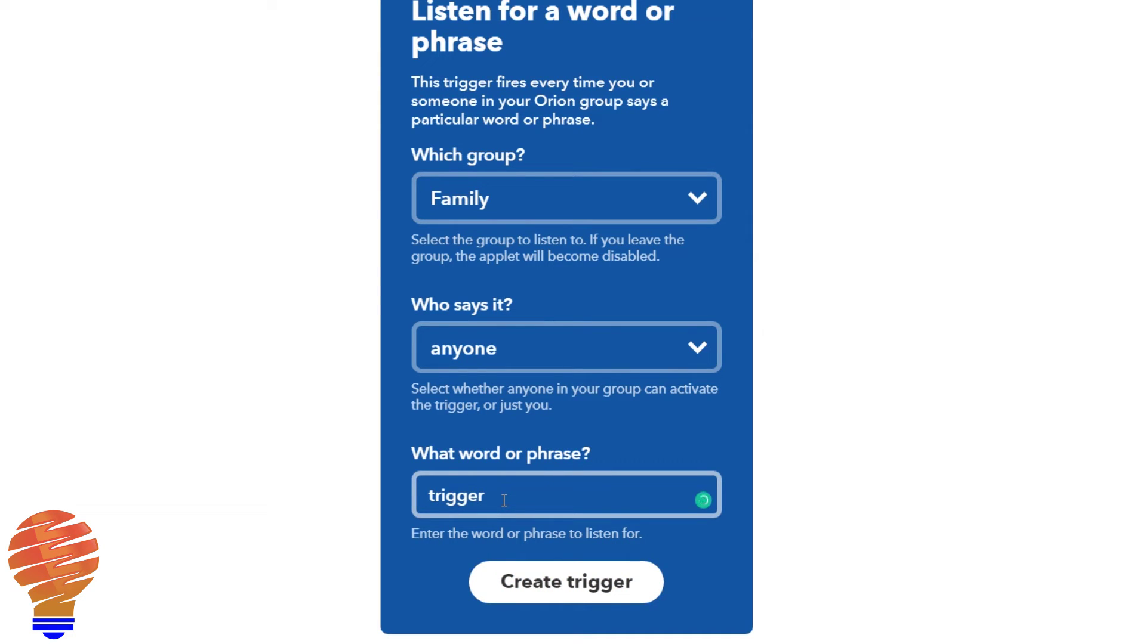
text(orkflow)
click(576, 600)
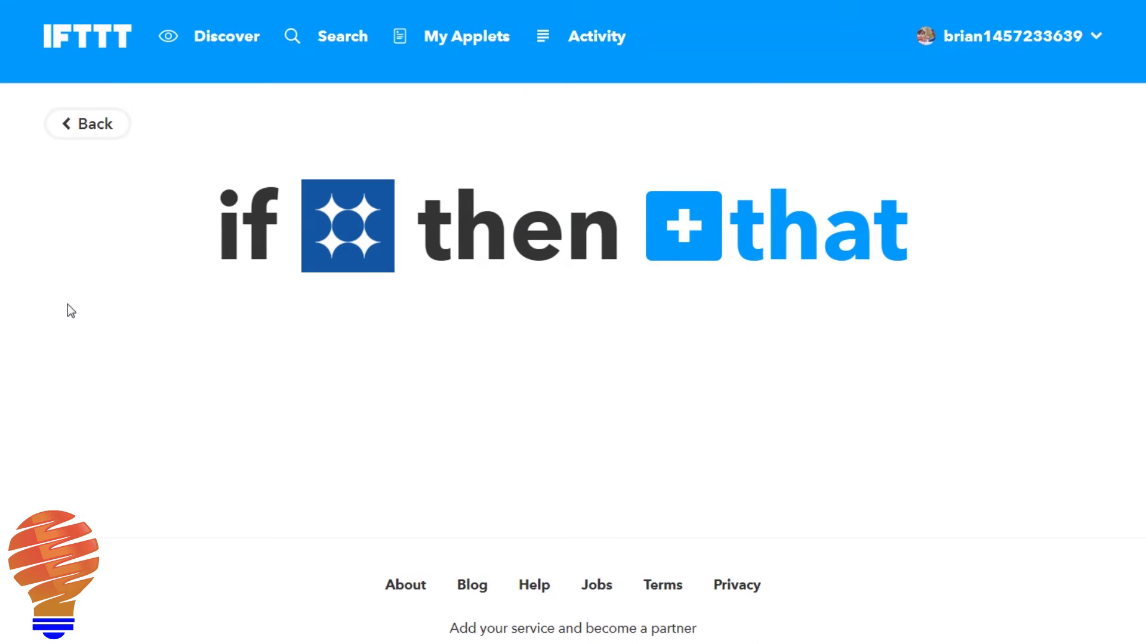
click(709, 232)
text(string)
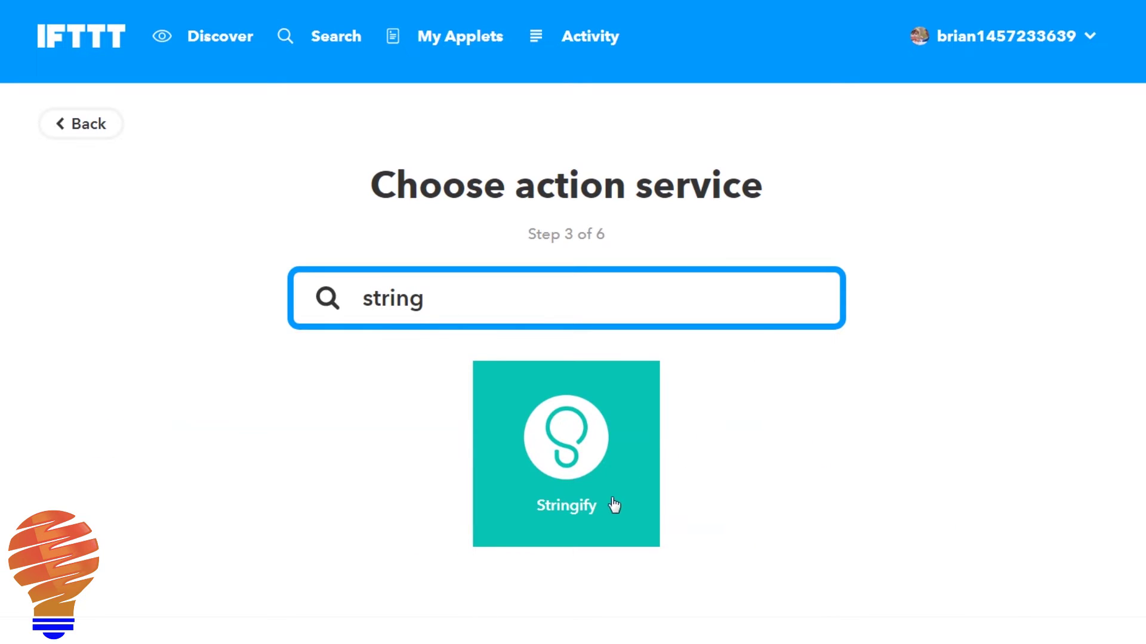
Step: Add a Stringify action running the flow 'Turn off sump ID LDJF'
click(583, 496)
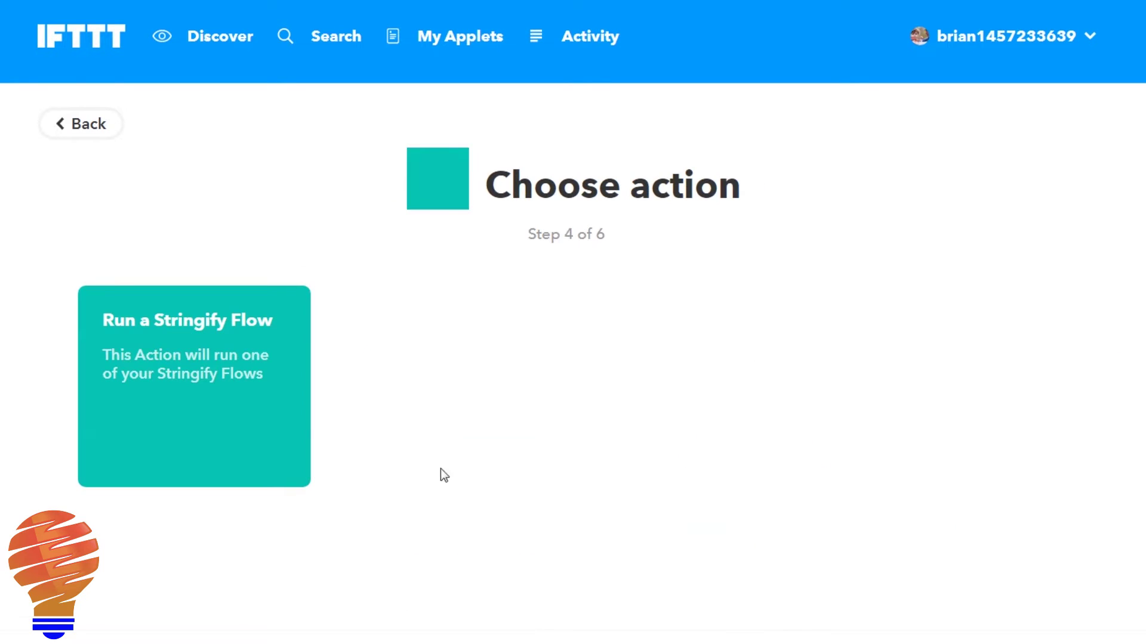
click(242, 397)
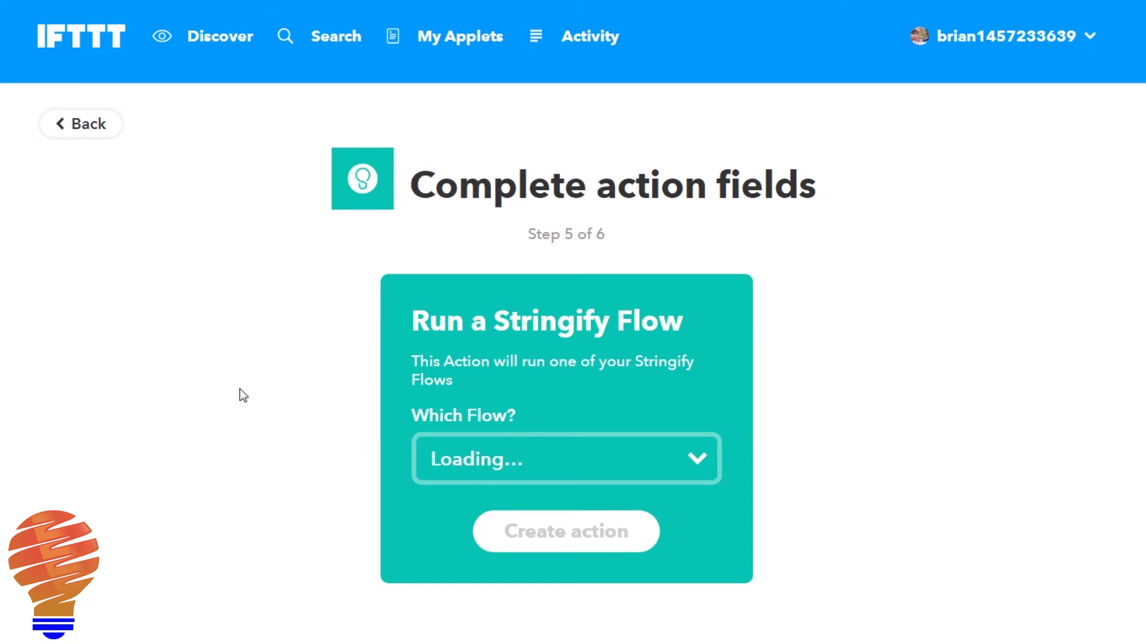
click(701, 468)
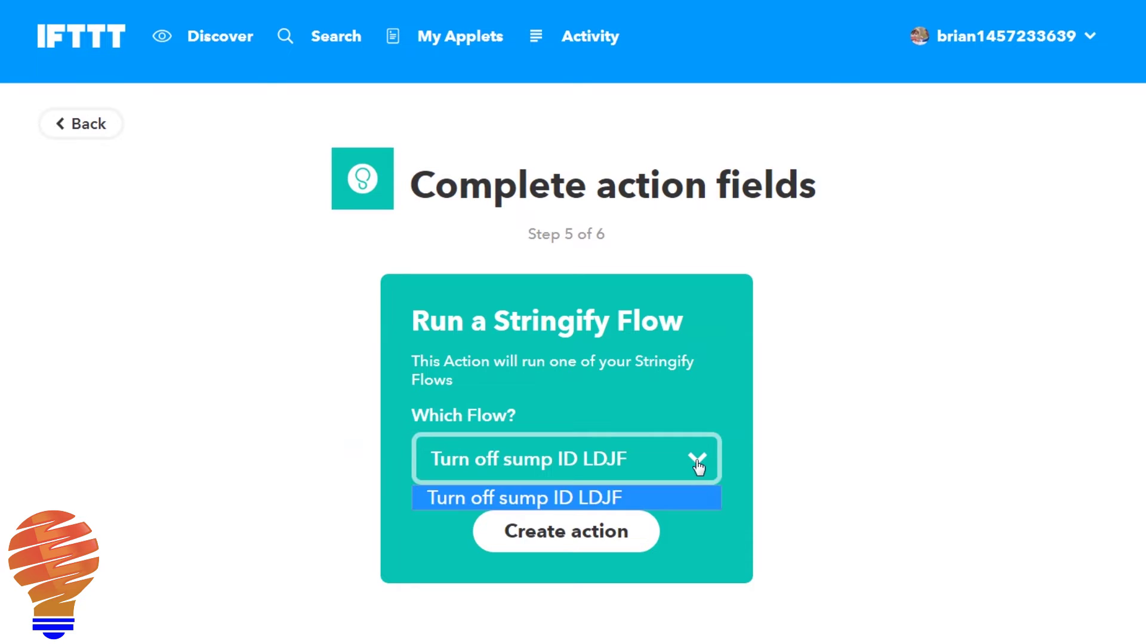
click(697, 472)
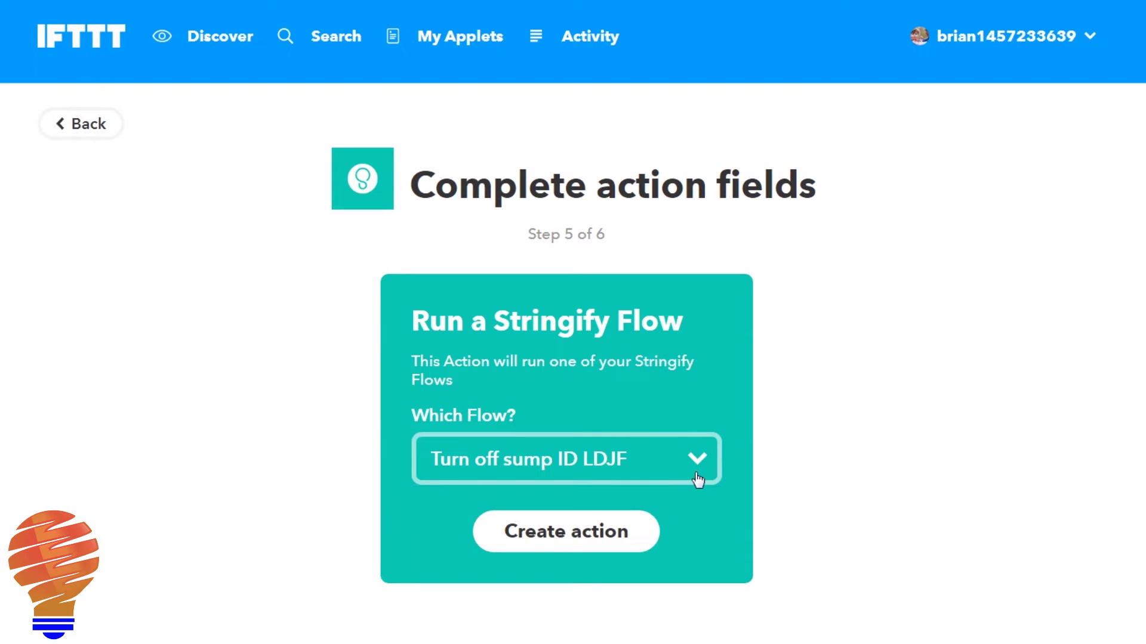
click(545, 534)
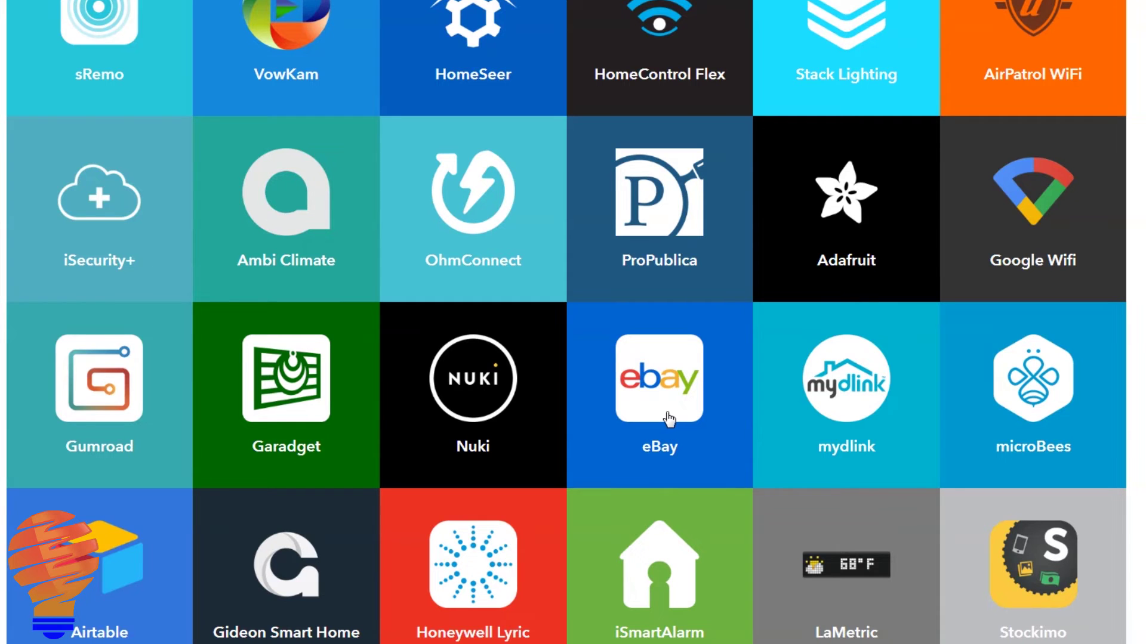
Step: Create an eBay 'New item from search' trigger for 'google home' with max price 100
click(668, 419)
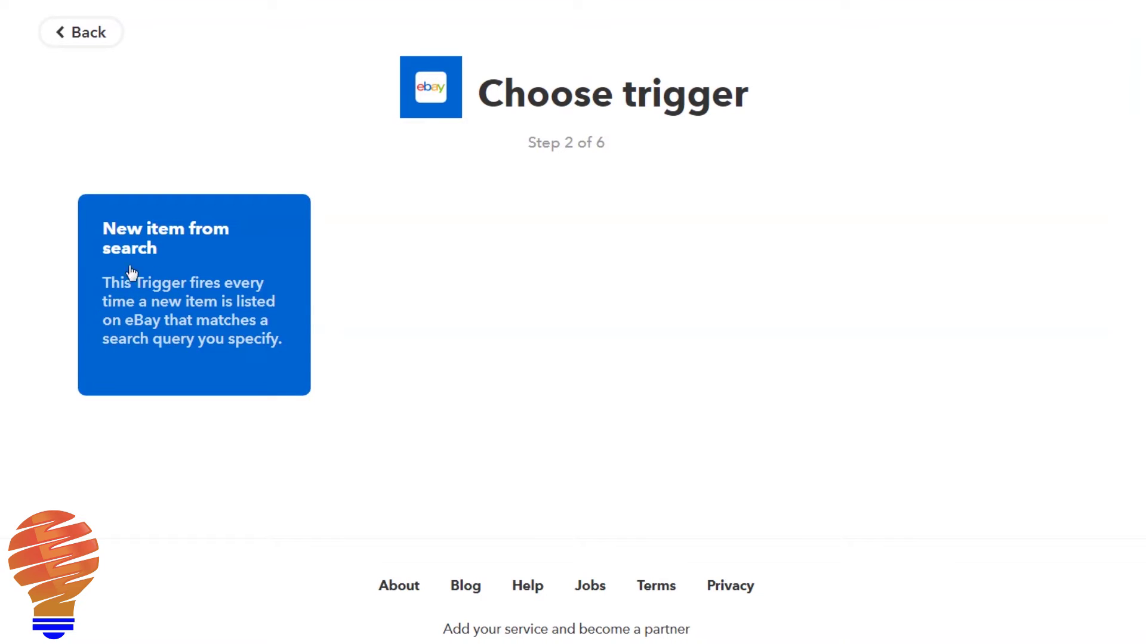
click(188, 339)
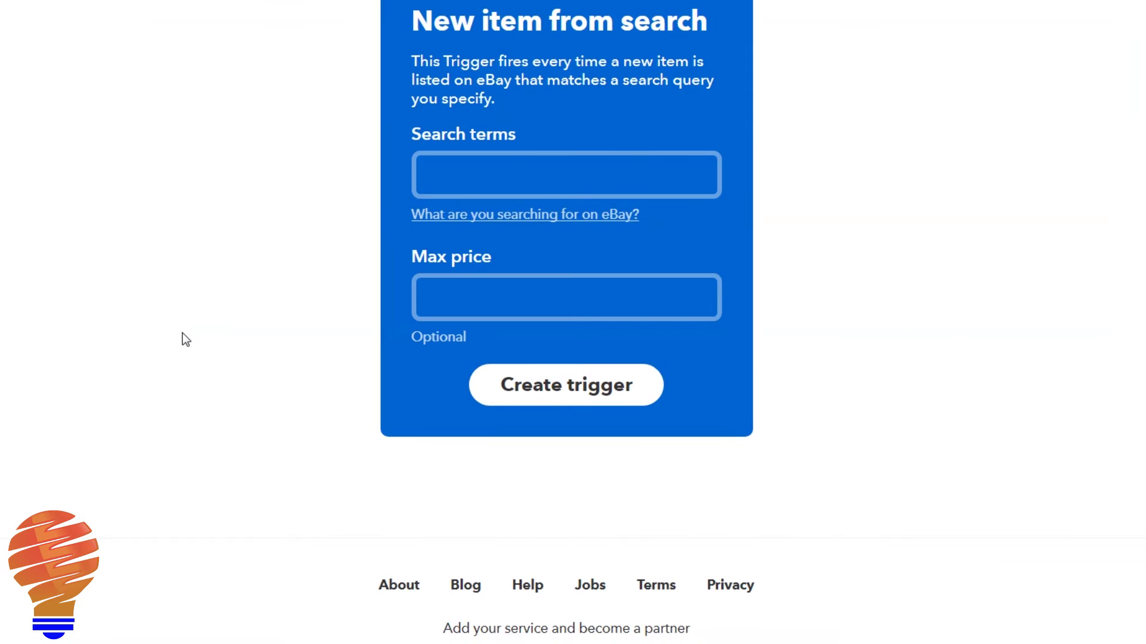
click(504, 172)
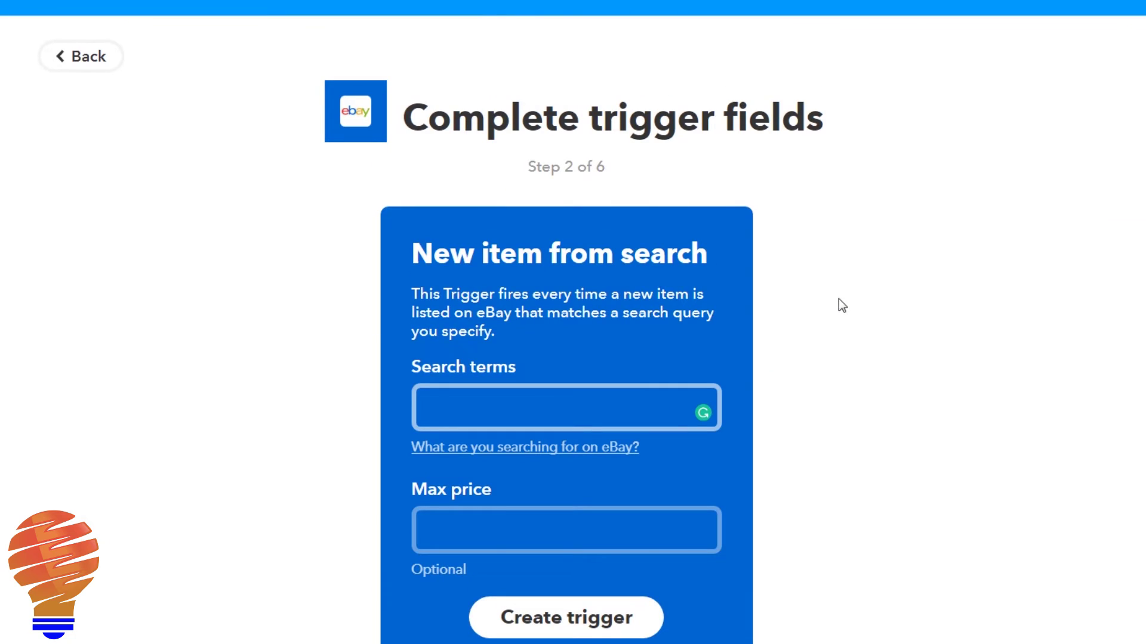
text(google home)
key(Tab)
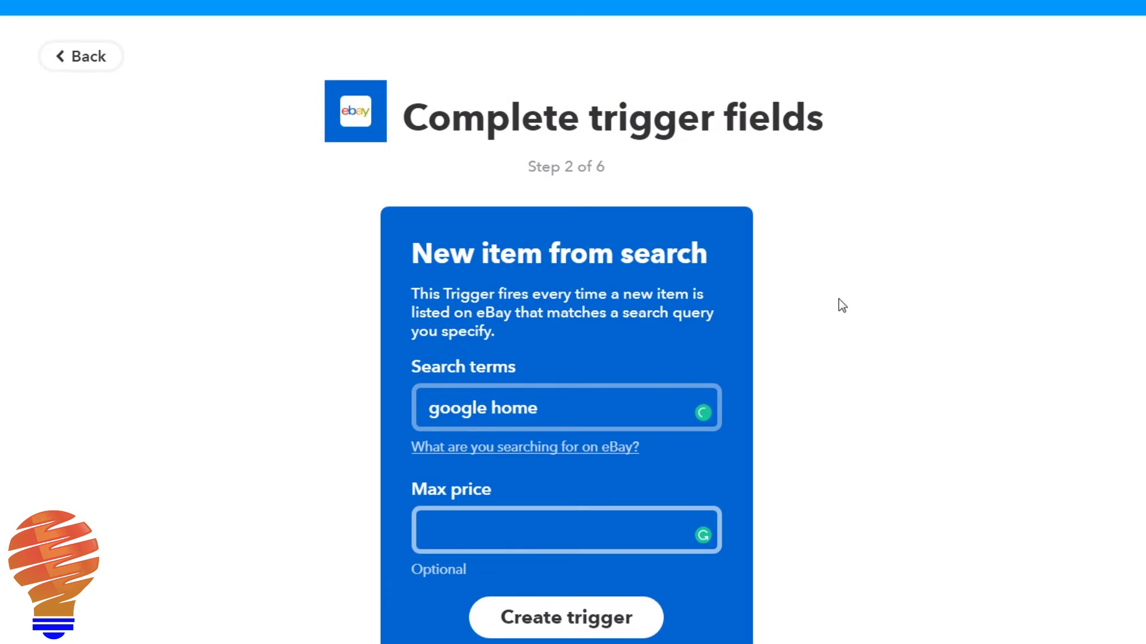
text(100)
click(522, 616)
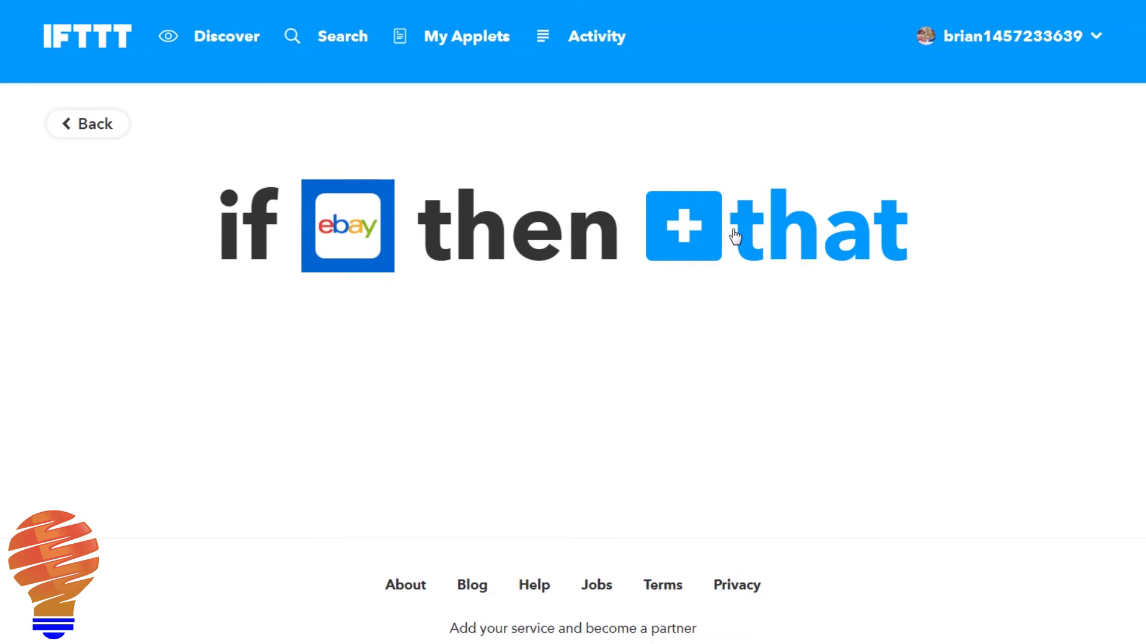
Step: Add an Orion 'Send a voice message' action heard by just me
click(735, 236)
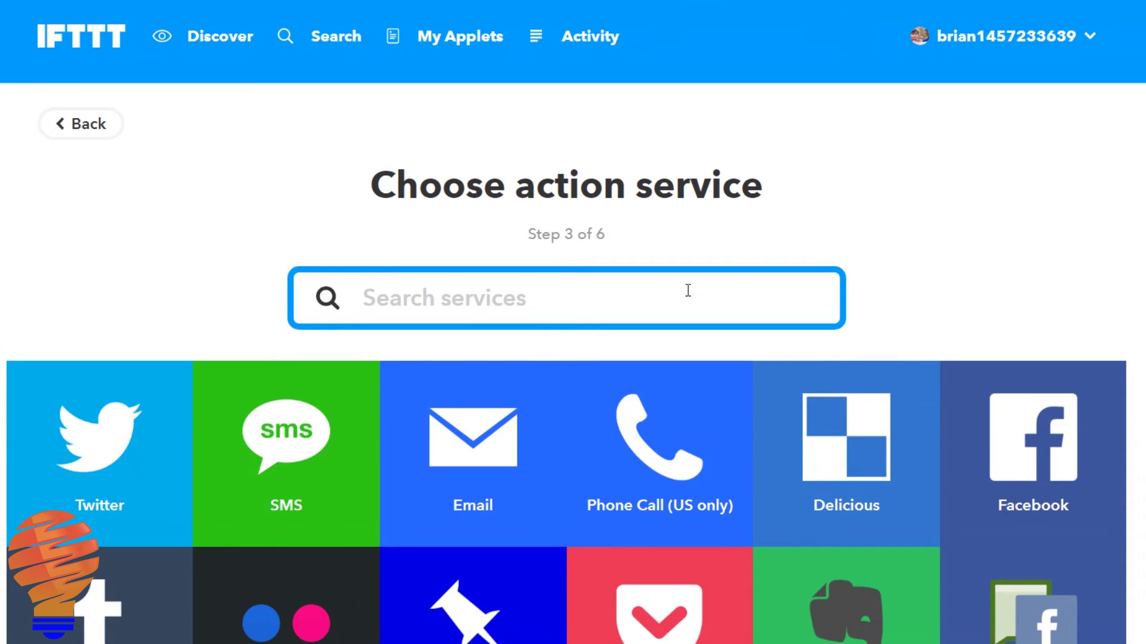
text(orion)
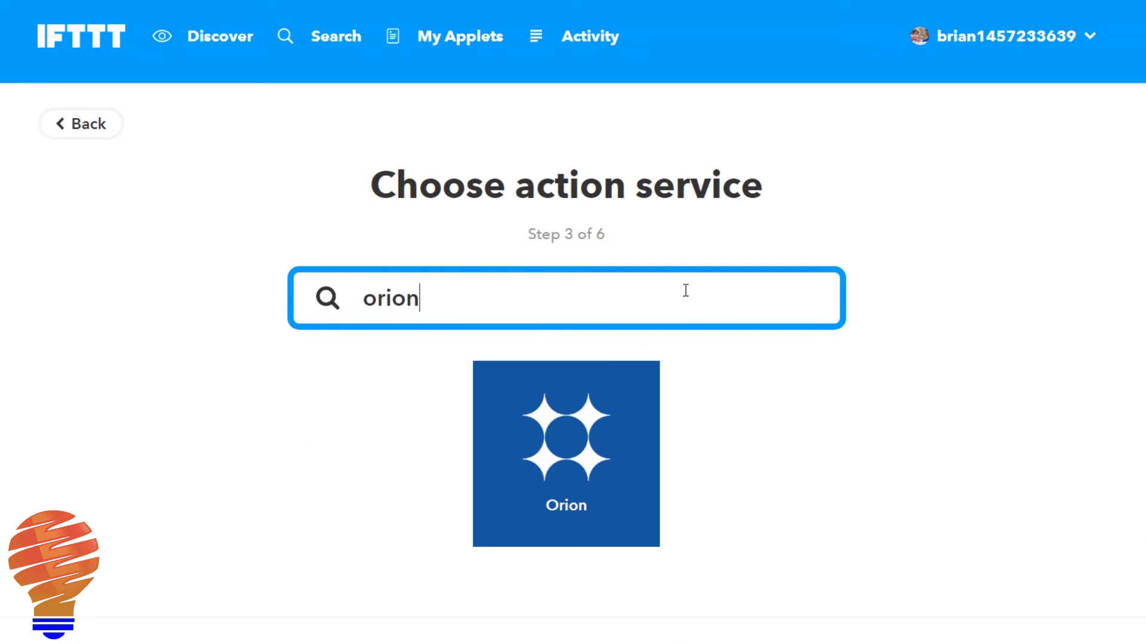
click(486, 454)
click(199, 359)
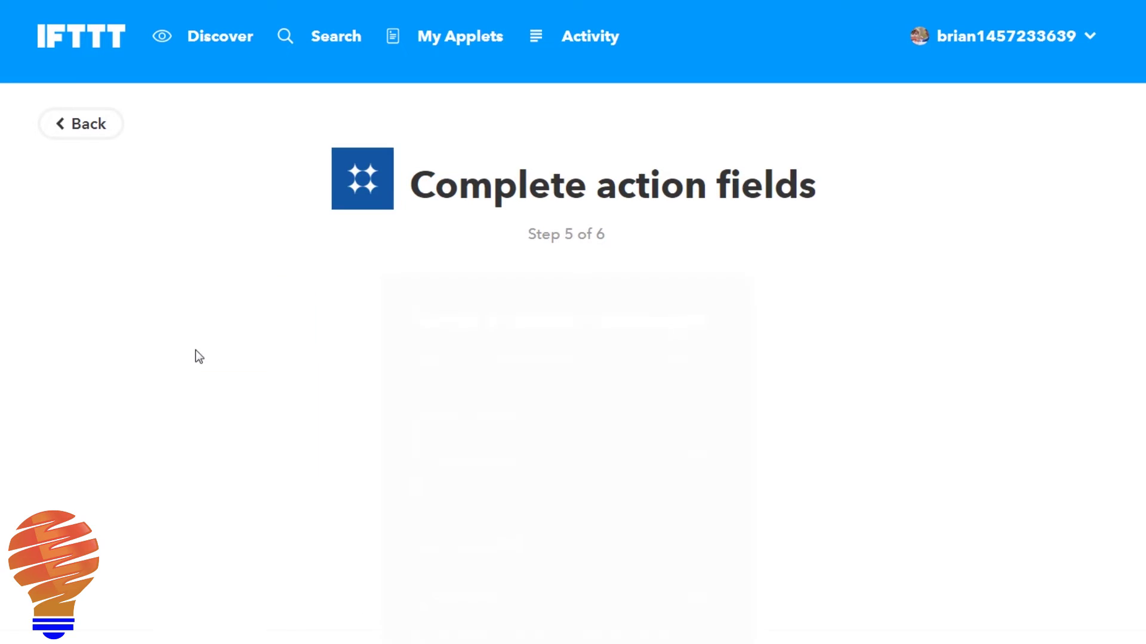
click(523, 599)
key(Down)
key(Return)
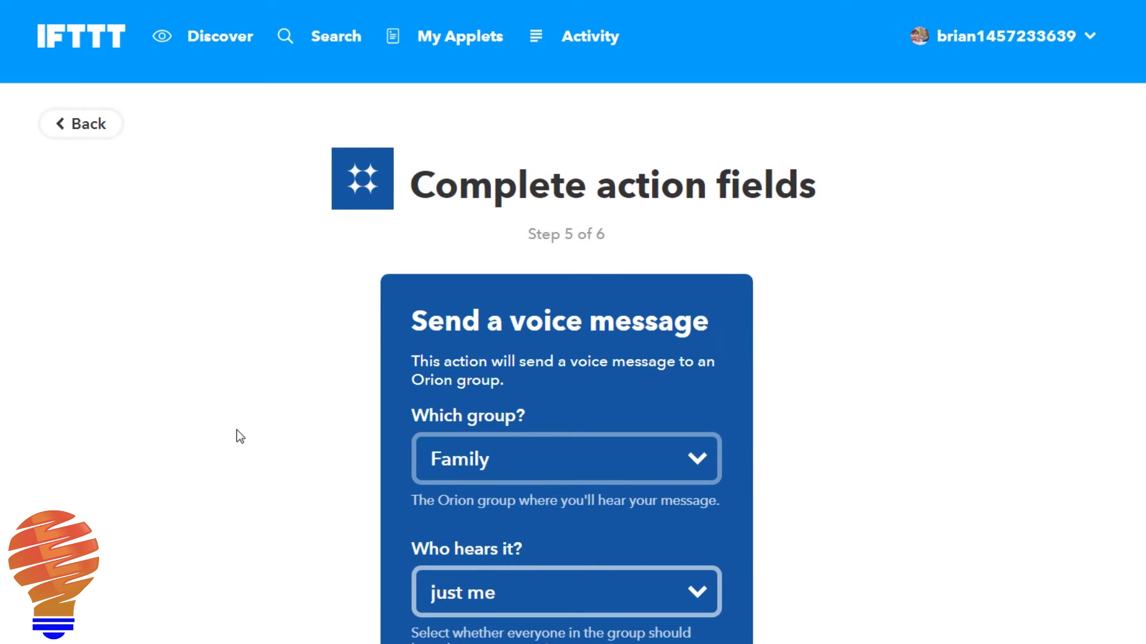
Step: Set the message to 'Google Home available on ebay named' Title 'at price' Price, then finish the applet
scroll(237, 430, down, 5)
click(576, 455)
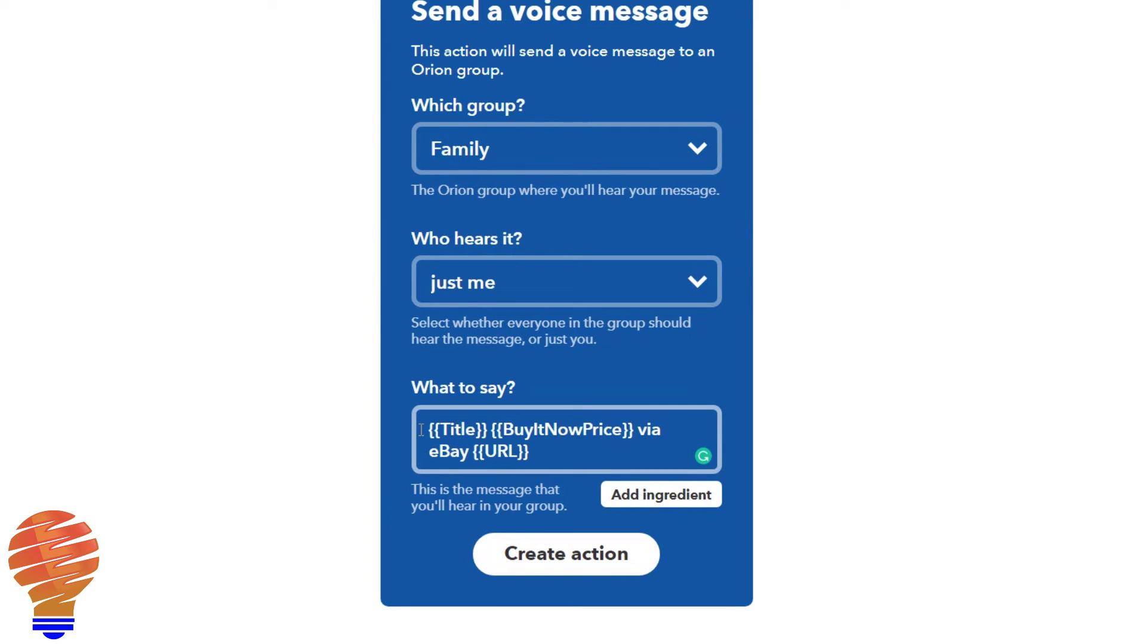
text(Google Home available on ebay named)
key(Right)
key(Right)
key(Right)
key(Right)
key(Right)
key(Right)
key(Right)
key(Right)
key(Right)
text(at price:)
key(BackSpace)
key(Left)
key(Left)
key(Left)
key(Left)
key(Left)
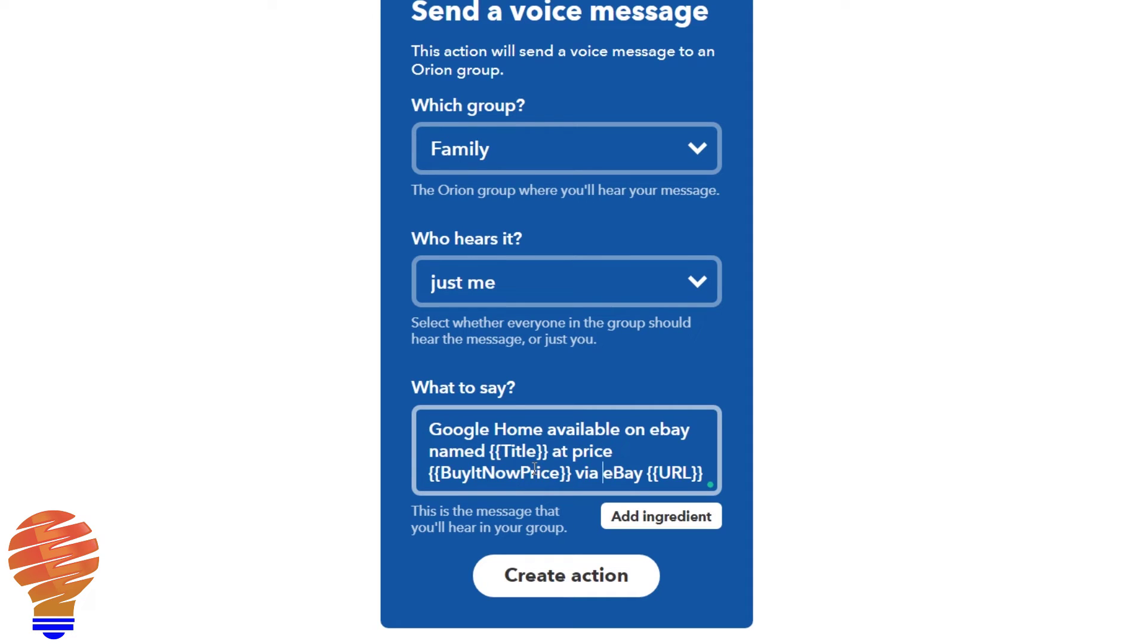
key(Delete)
key(Delete)
key(Delete)
key(Delete)
key(Delete)
key(Delete)
key(Delete)
key(Delete)
key(Delete)
key(Delete)
key(Delete)
key(Delete)
key(Delete)
key(Delete)
key(Delete)
key(Delete)
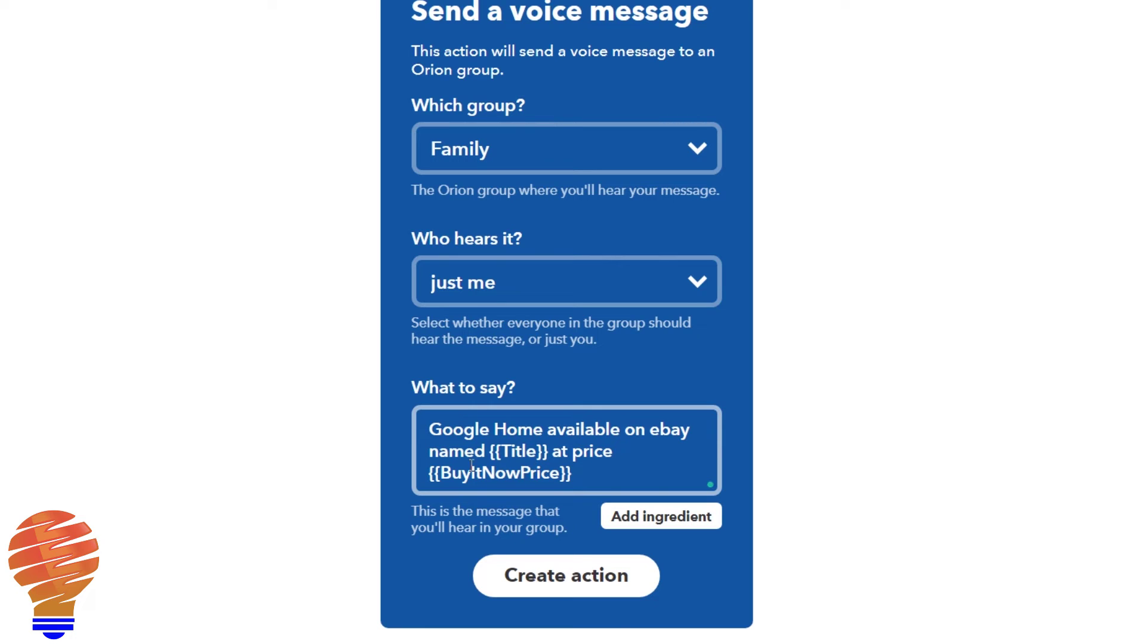
click(574, 586)
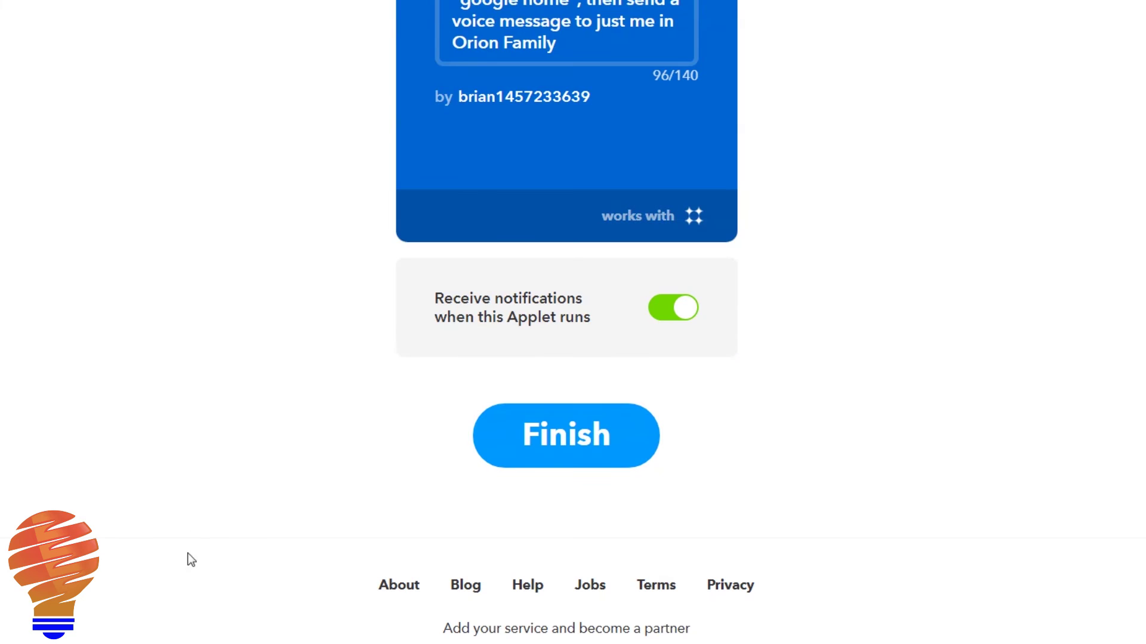
scroll(232, 388, up, 3)
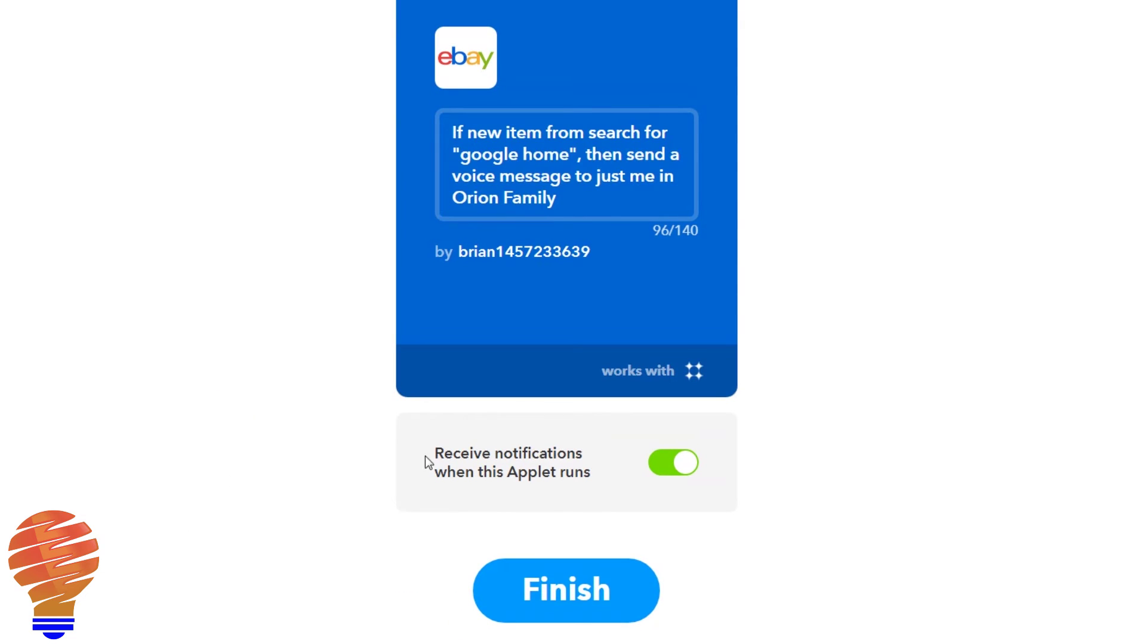
click(582, 601)
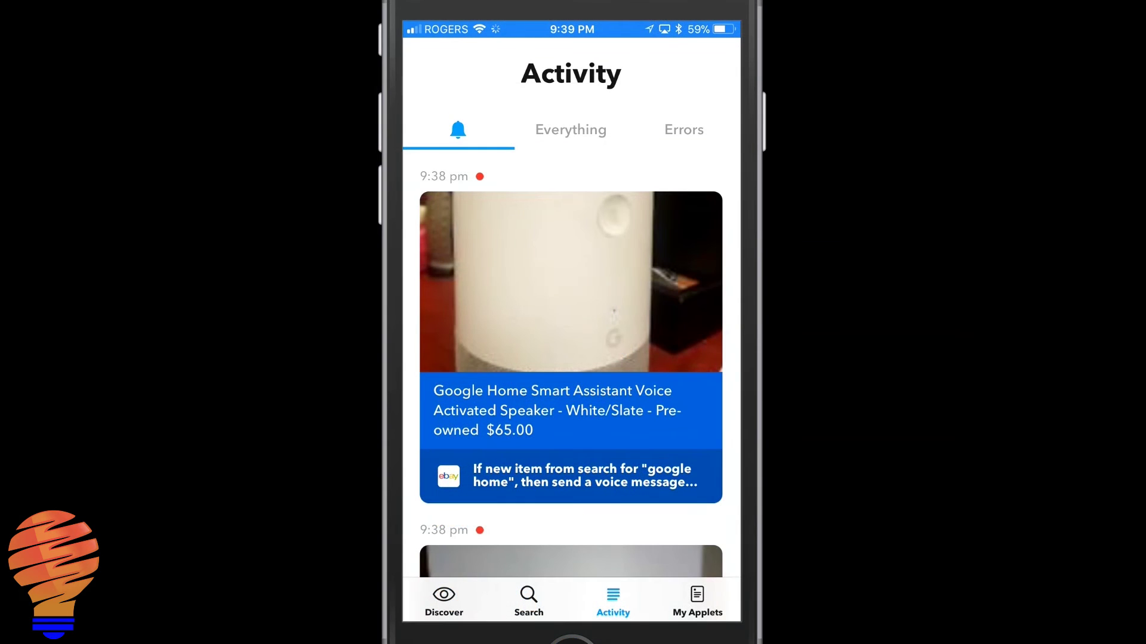
Step: Open the Applet ran details for the $65.00 Google Home listing card
click(571, 346)
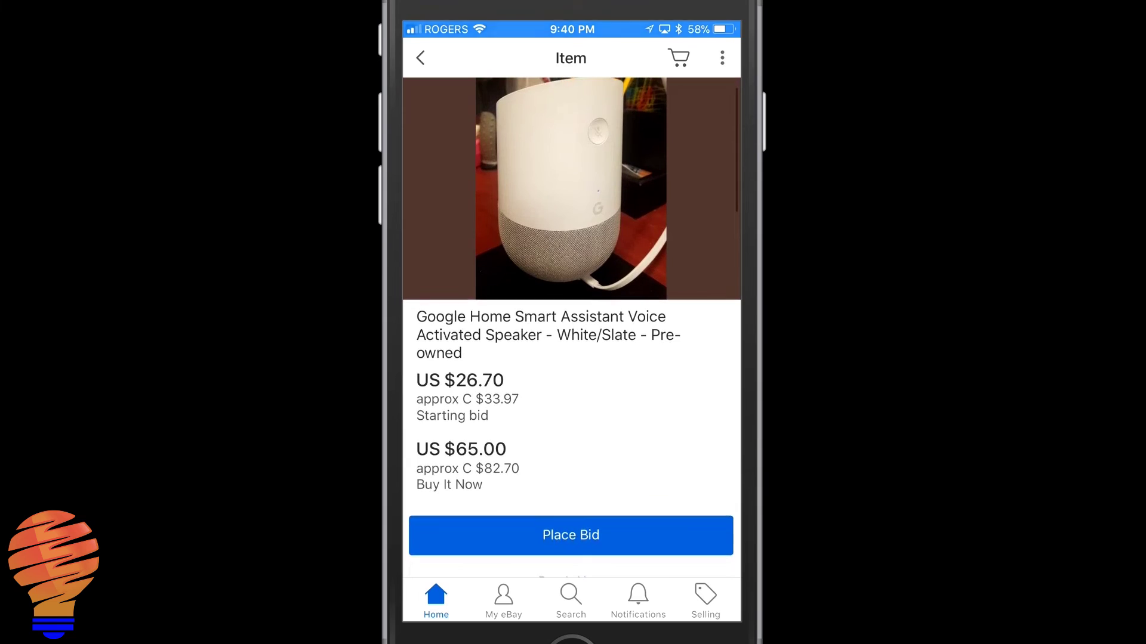
Step: Scroll through the Google Home listing's prices and swipe to its second photo
scroll(572, 328, down, 2)
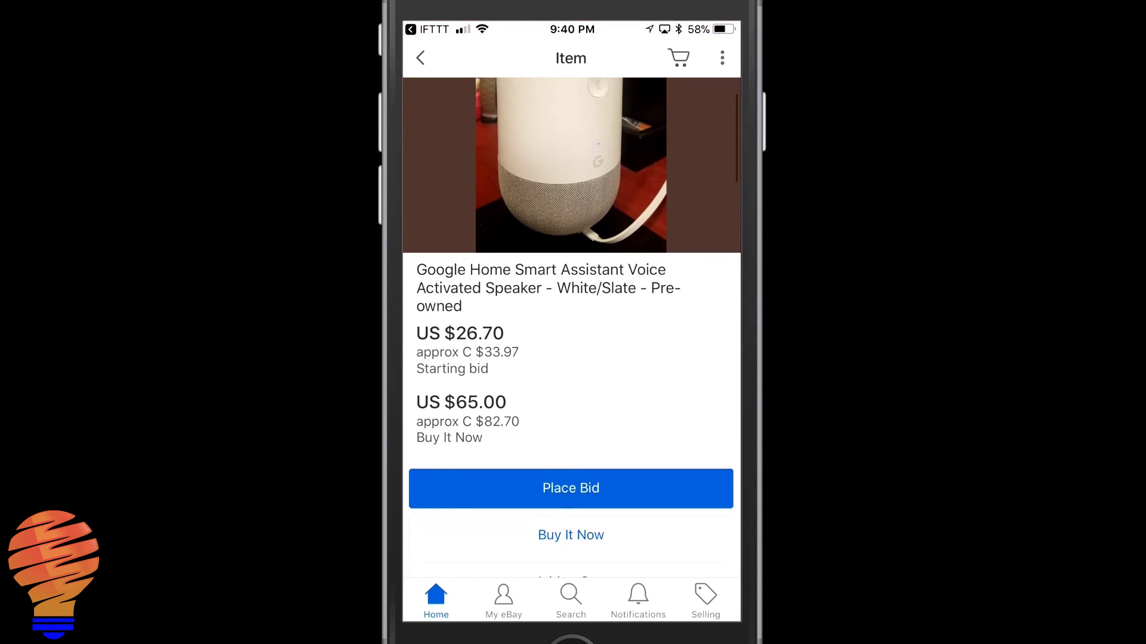
scroll(572, 319, up, 3)
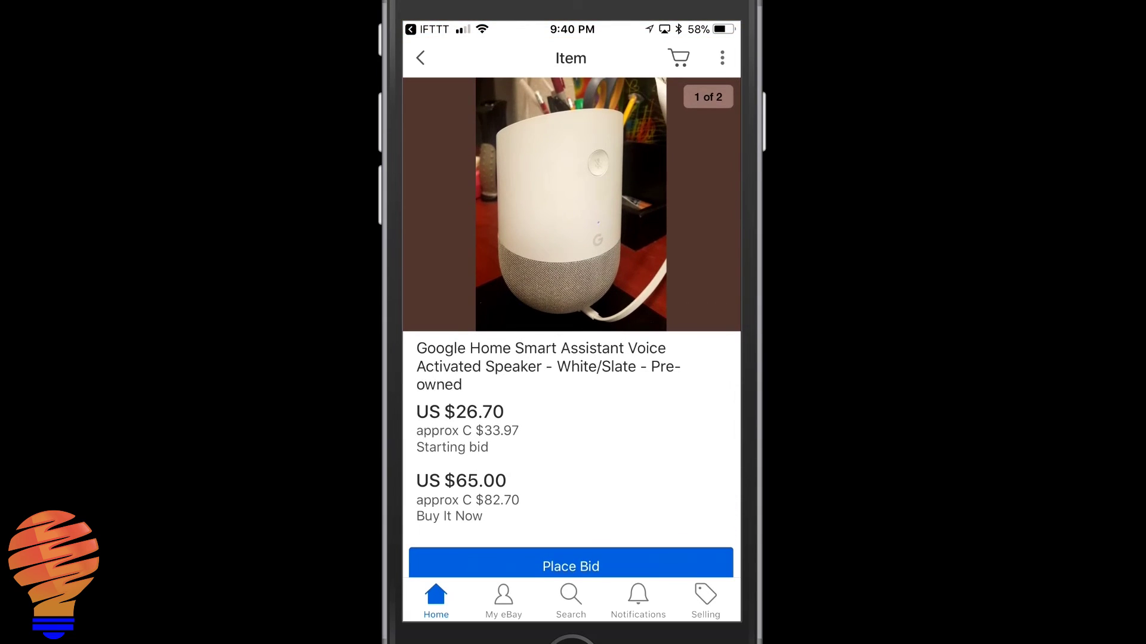
drag(656, 203, 478, 203)
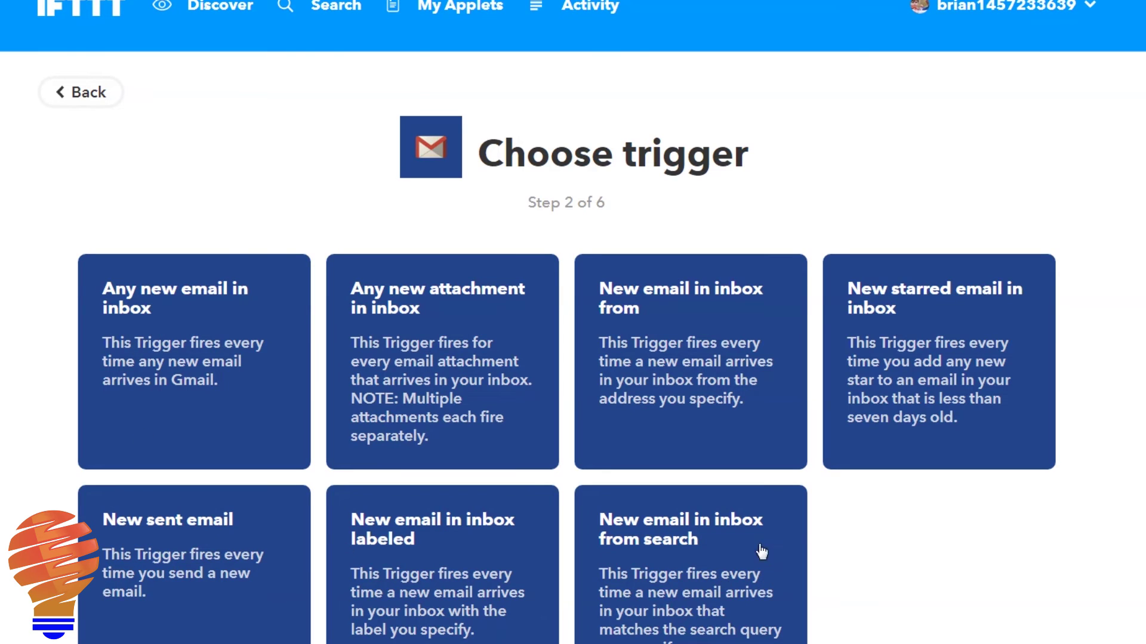
click(693, 526)
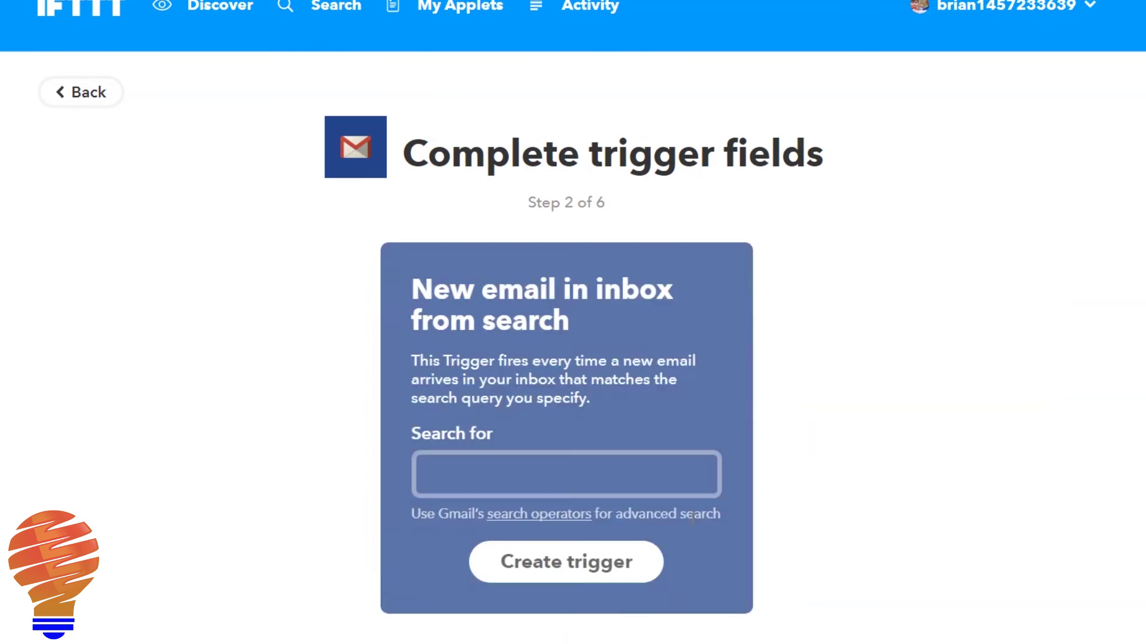
click(528, 473)
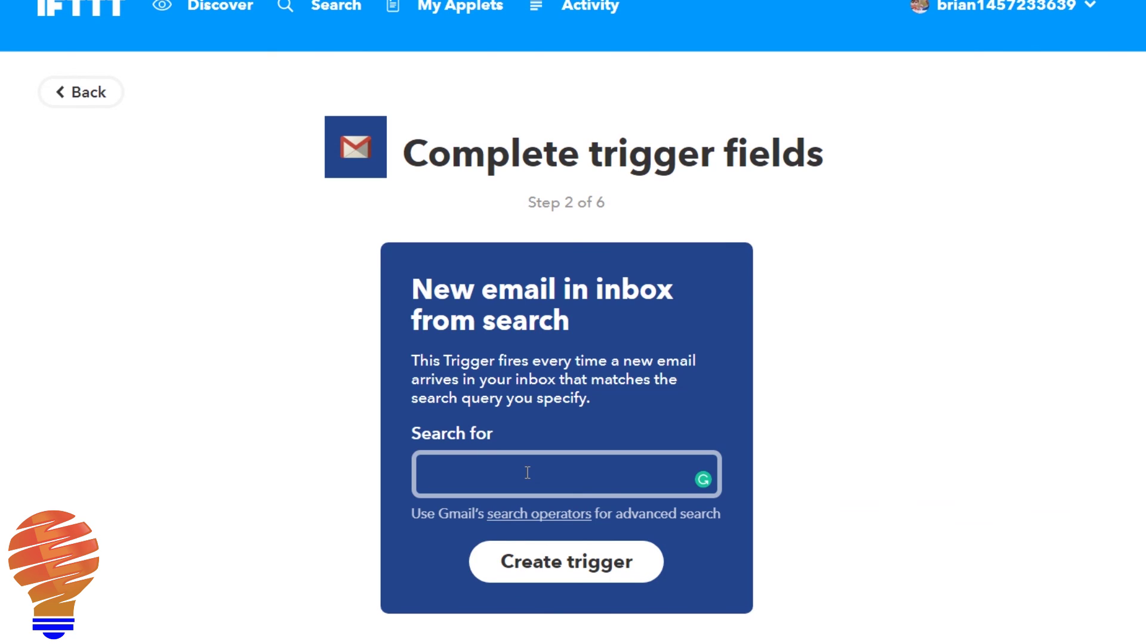
click(79, 100)
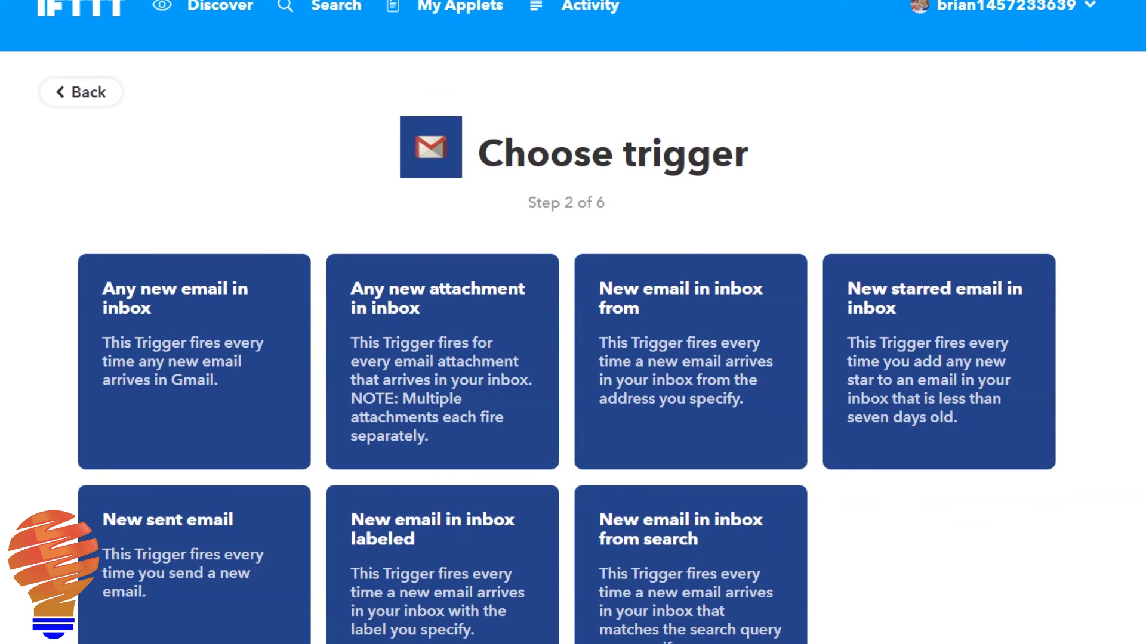
Step: Use 'Any new email in inbox' as the trigger and Orion's 'Send a voice message' as the action
click(256, 375)
click(736, 190)
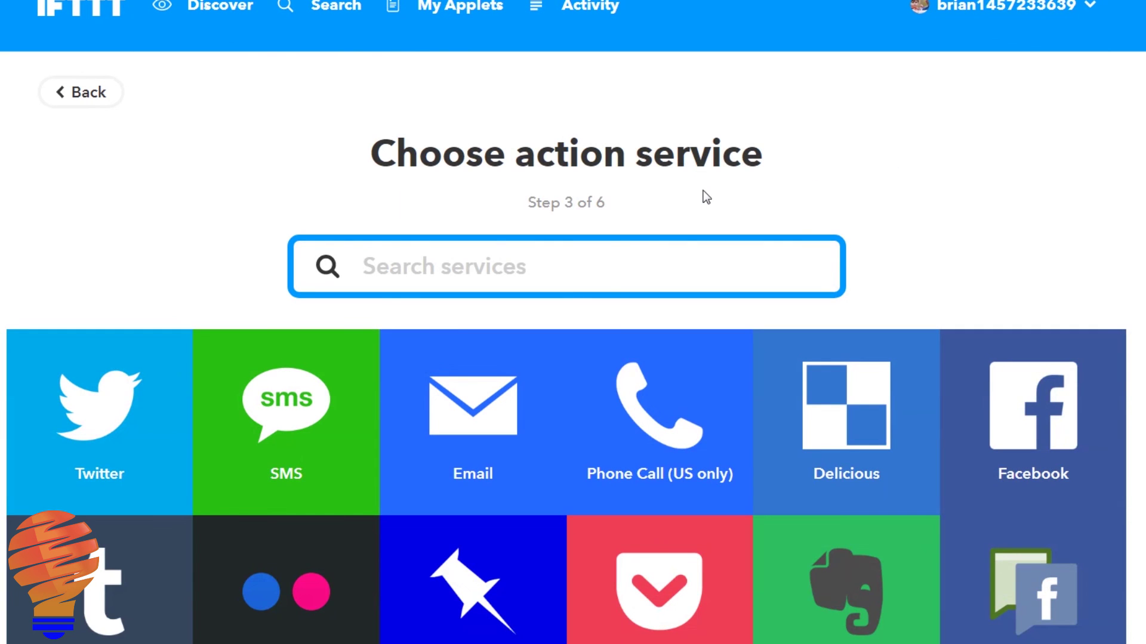
text(orion)
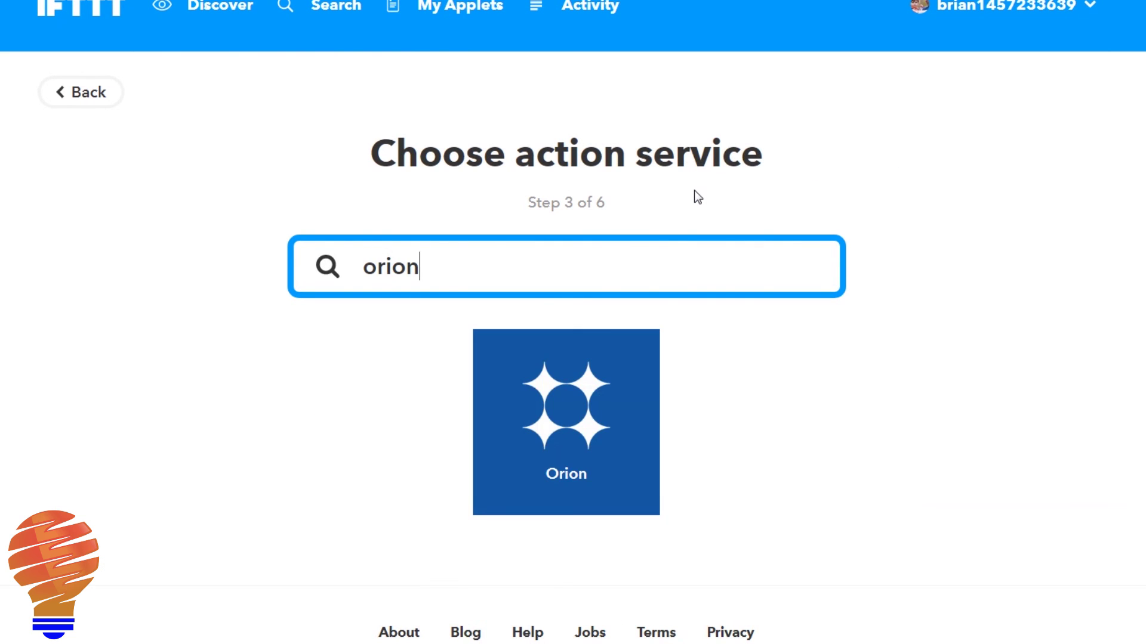
click(528, 447)
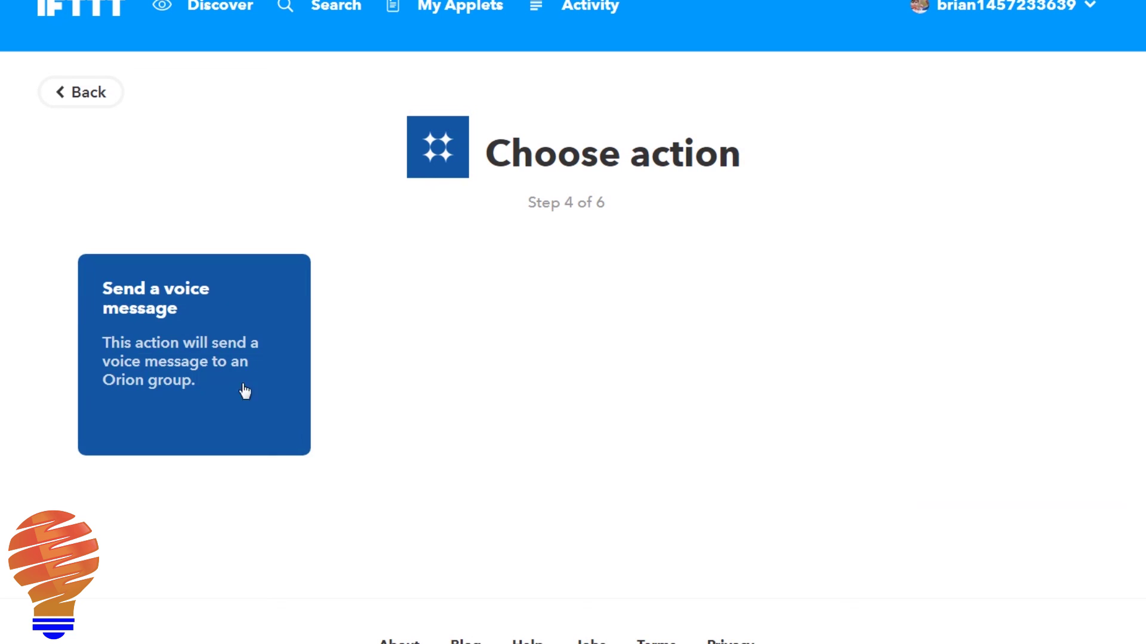
click(216, 372)
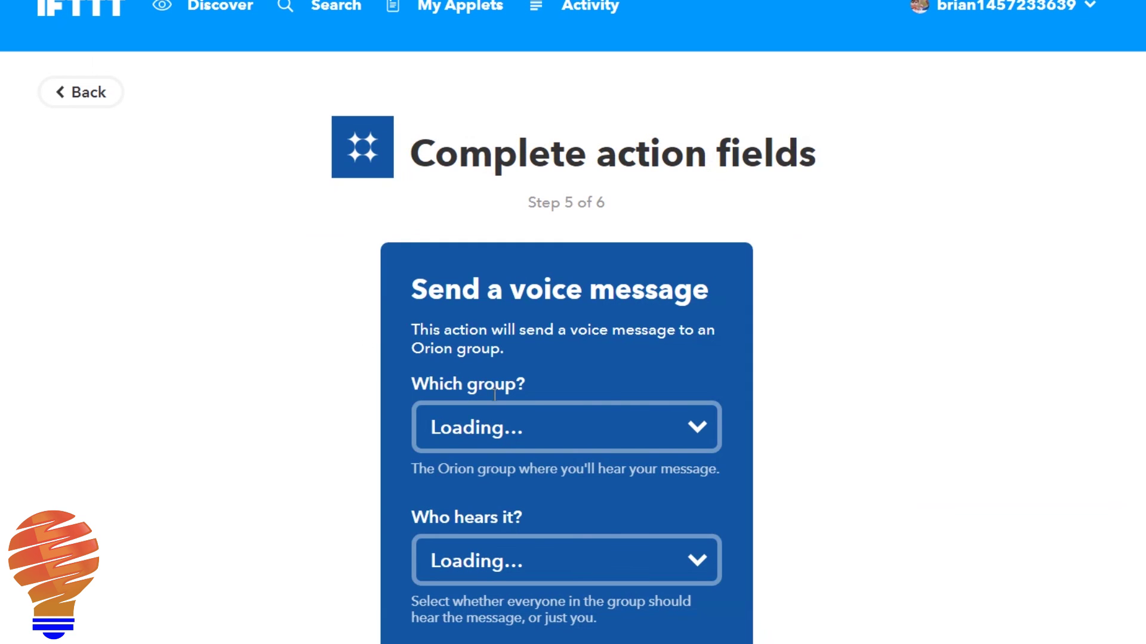